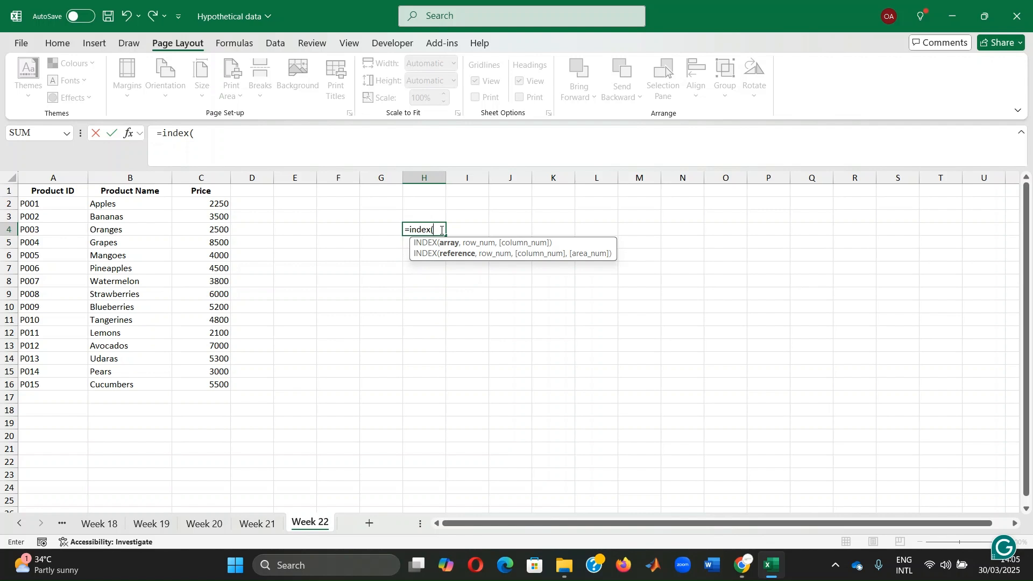
# Clear the unfinished INDEX formula from cell H4.
pyautogui.press('BackSpace')
pyautogui.press('BackSpace')
pyautogui.press('BackSpace')
pyautogui.press('BackSpace')
pyautogui.press('BackSpace')
pyautogui.press('BackSpace')
pyautogui.press('BackSpace')
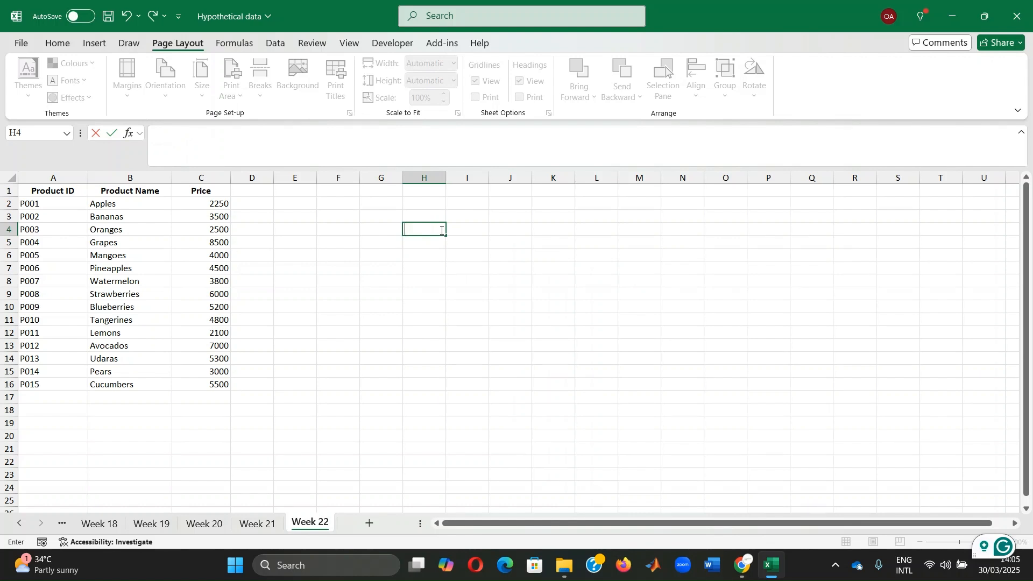
pyautogui.write('=match')
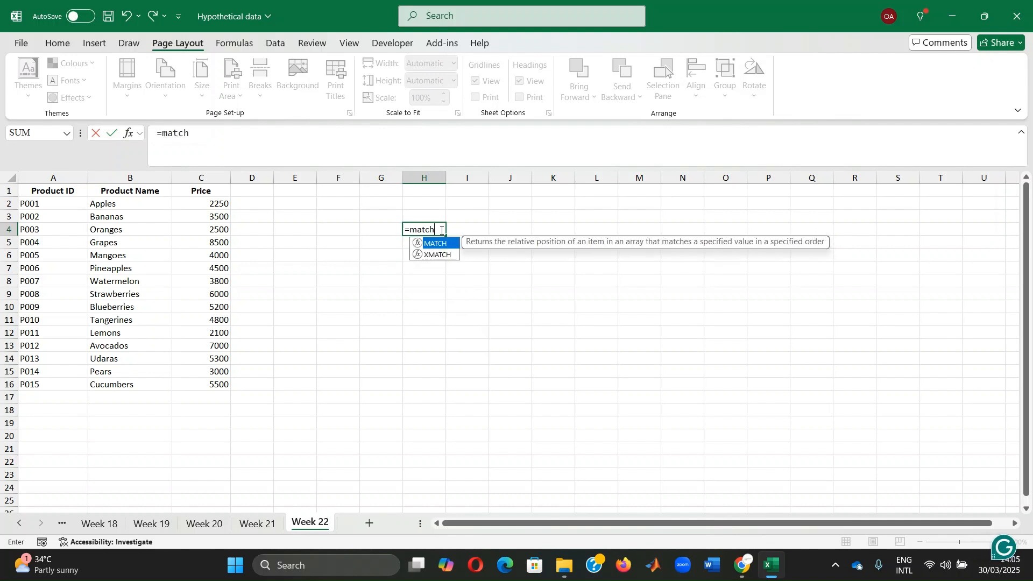
pyautogui.write('(')
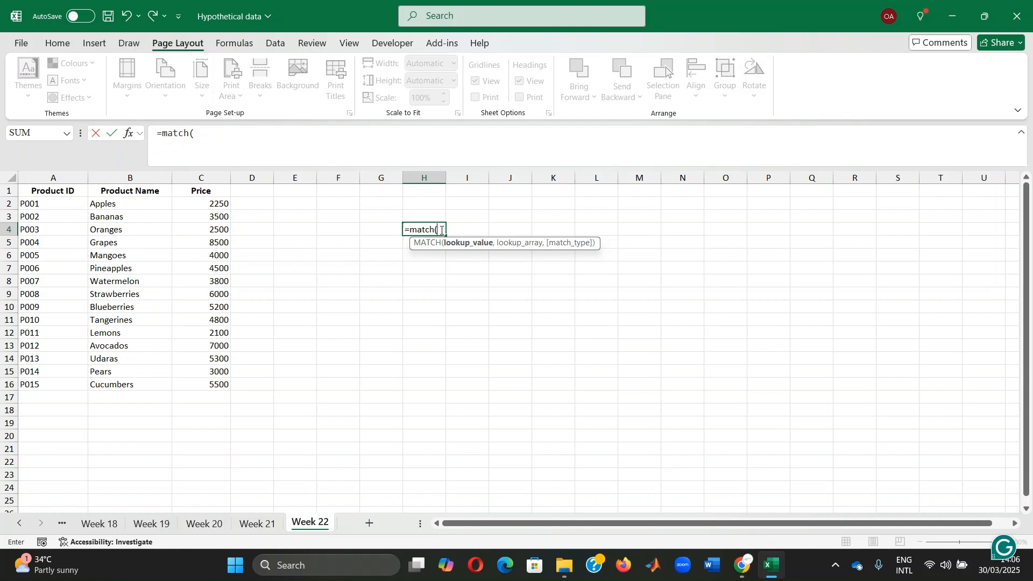
pyautogui.press('BackSpace')
pyautogui.press('BackSpace')
pyautogui.press('BackSpace')
pyautogui.press('BackSpace')
pyautogui.press('BackSpace')
pyautogui.press('BackSpace')
pyautogui.press('BackSpace')
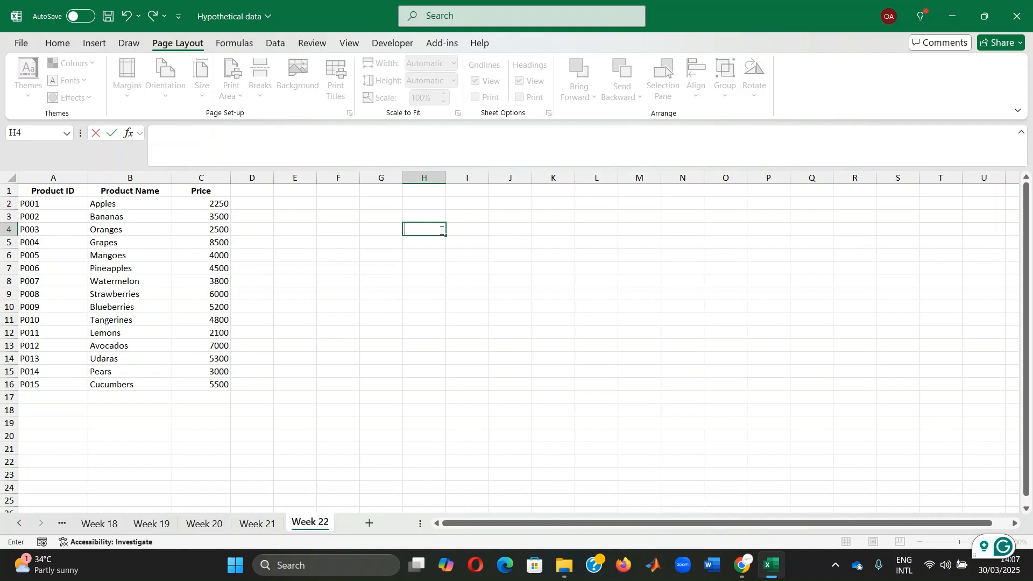
# Start an INDEX formula in cell H4 with the Product ID range A2:A16 as its array.
pyautogui.write('=')
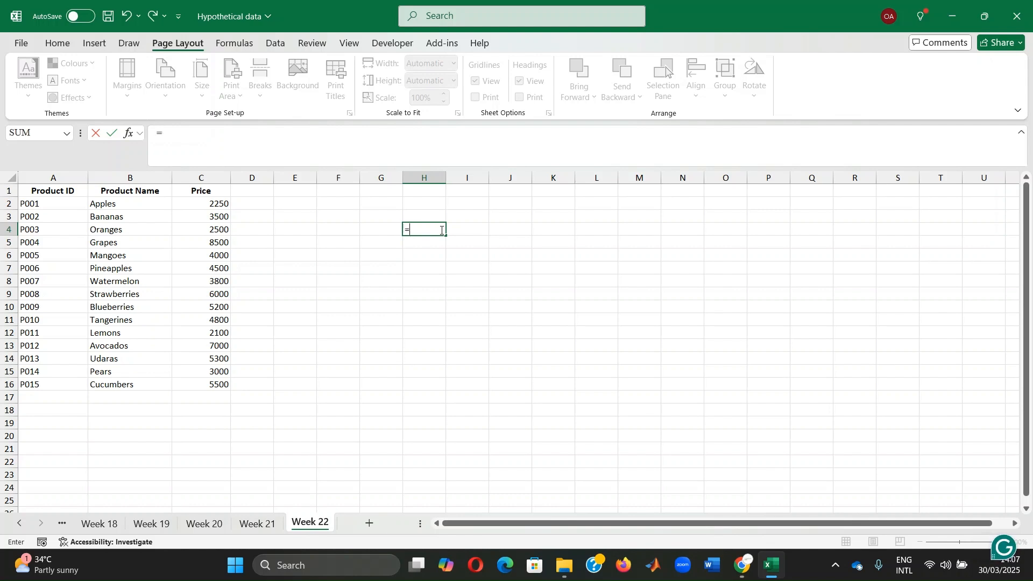
pyautogui.write('inde')
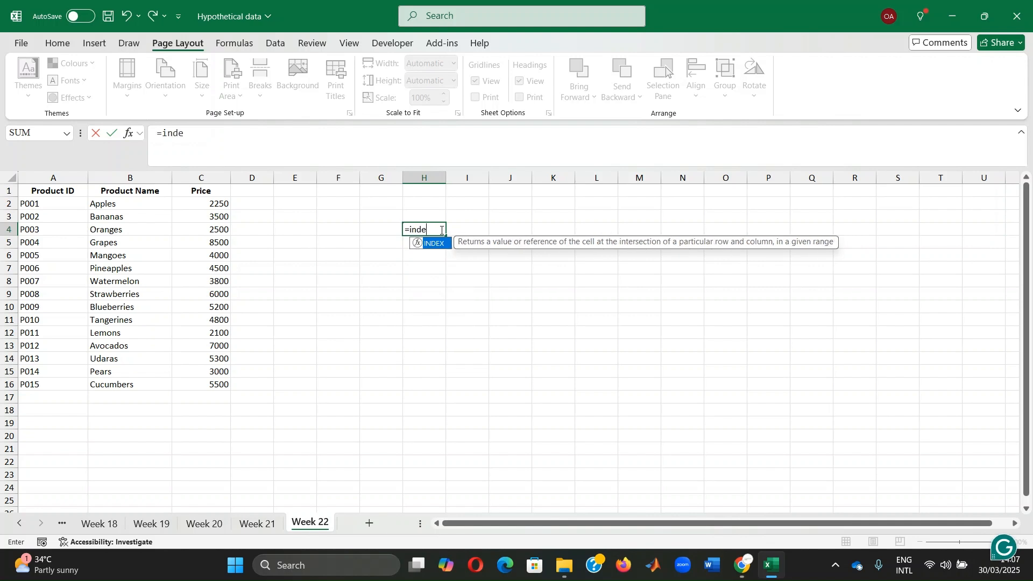
pyautogui.write('x(')
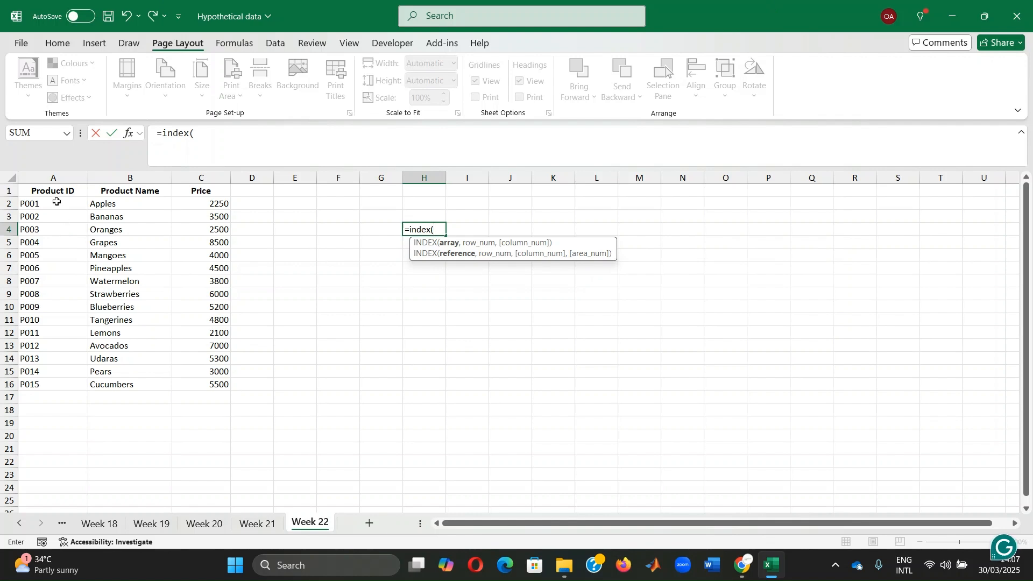
pyautogui.moveTo(56, 202); pyautogui.dragTo(46, 385)
pyautogui.write(',')
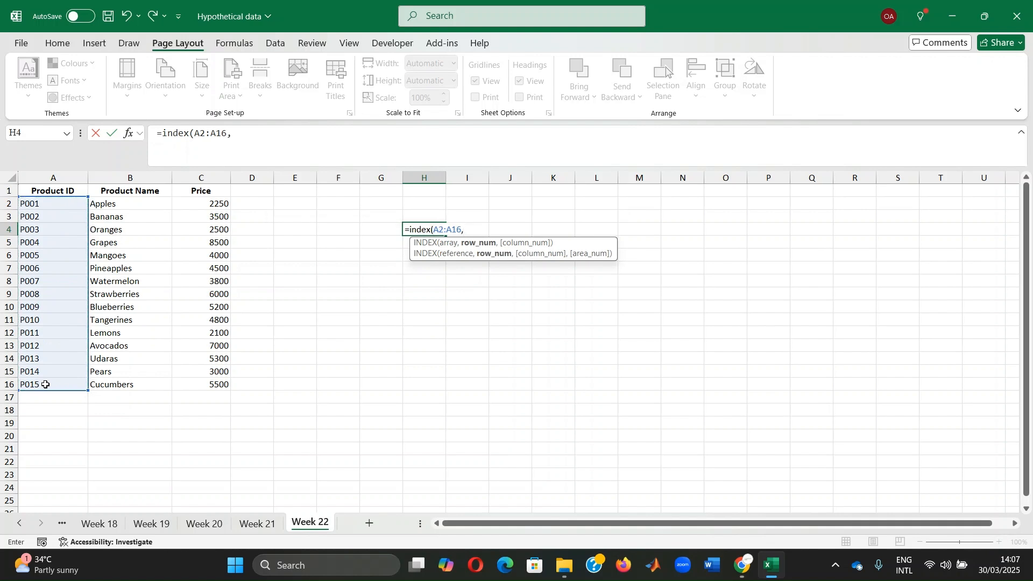
# Complete the H4 formula with match("Apples",B2:B16, 0) as the row number and enter it.
pyautogui.write(' match(')
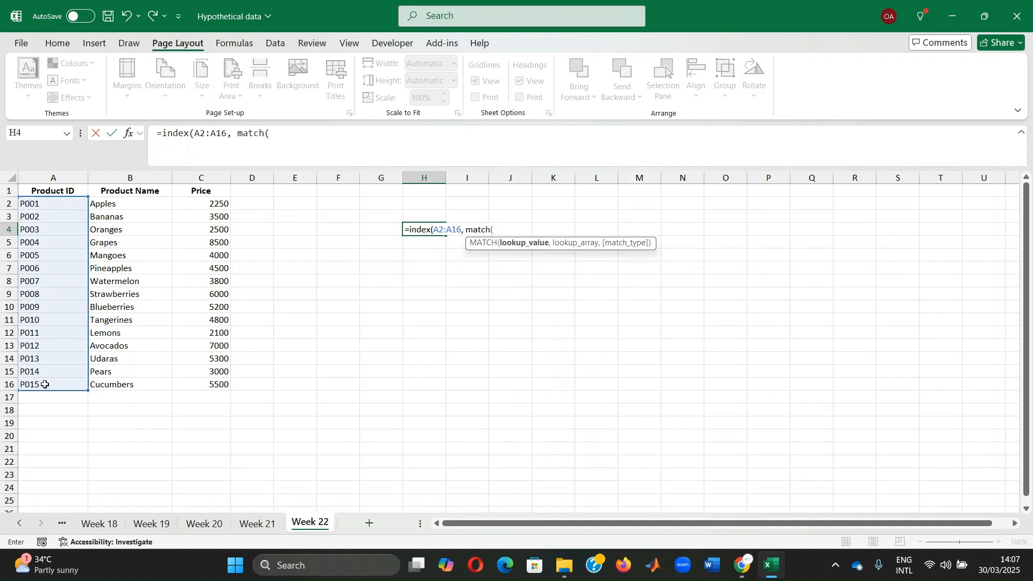
pyautogui.write('""')
pyautogui.click(276, 134)
pyautogui.write('Apples')
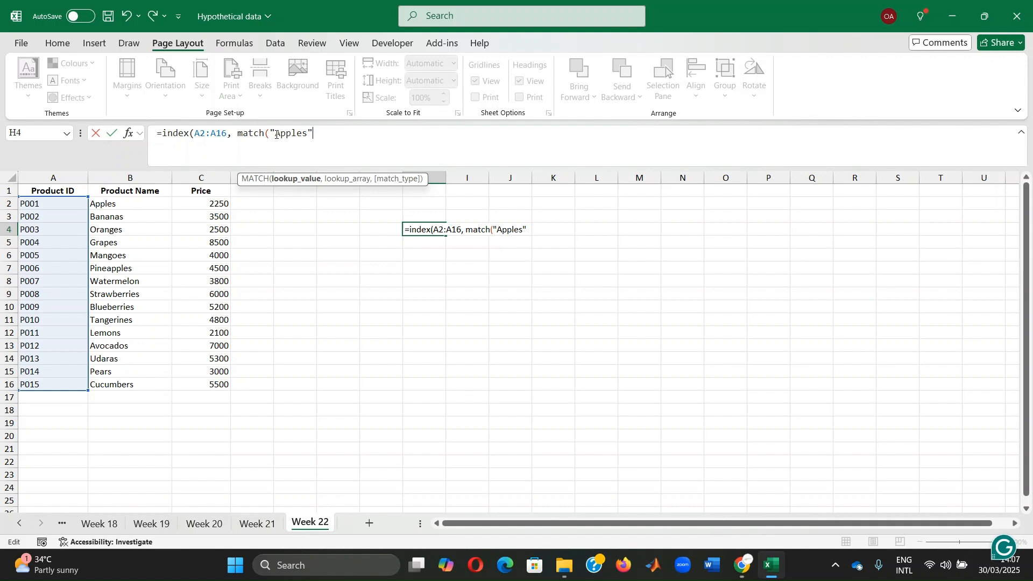
pyautogui.press('Right')
pyautogui.write(',')
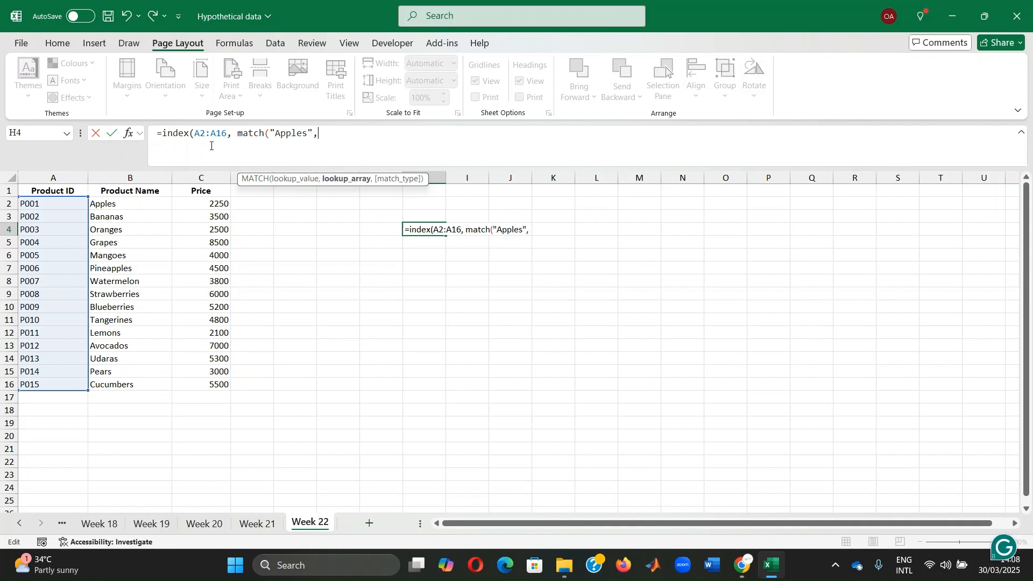
pyautogui.moveTo(123, 204); pyautogui.dragTo(101, 384)
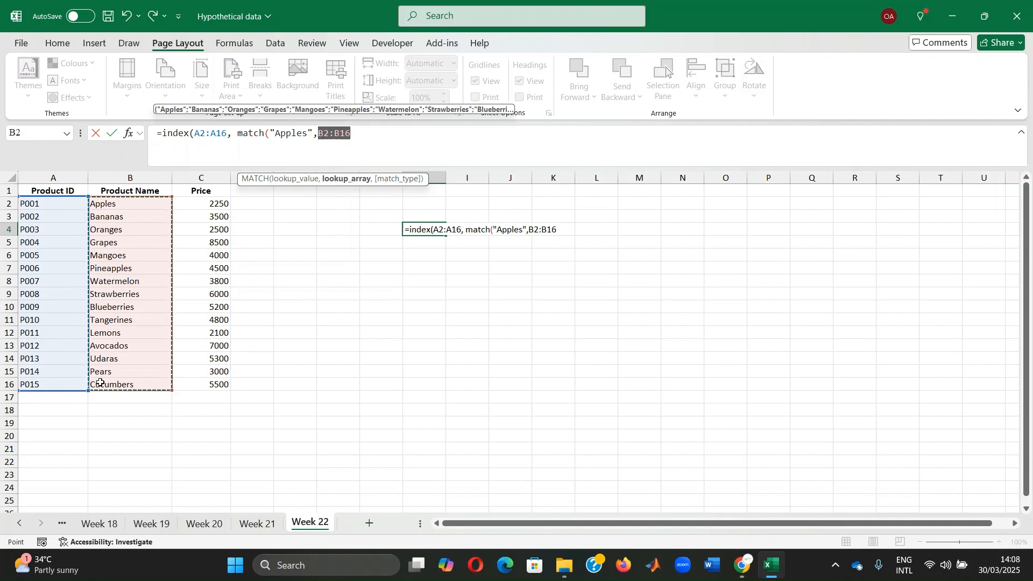
pyautogui.write(', 0)')
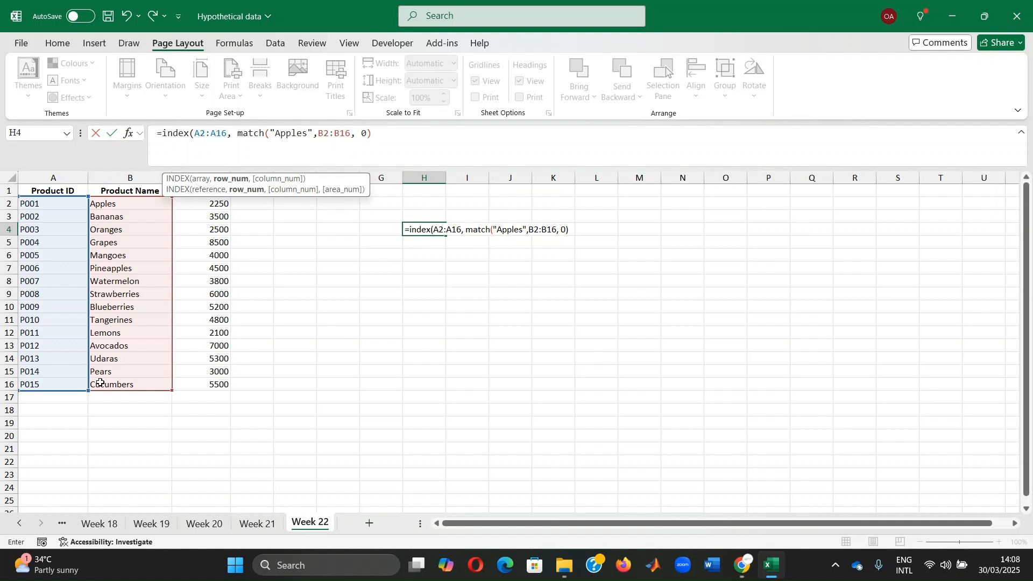
pyautogui.write(')')
pyautogui.press('Return')
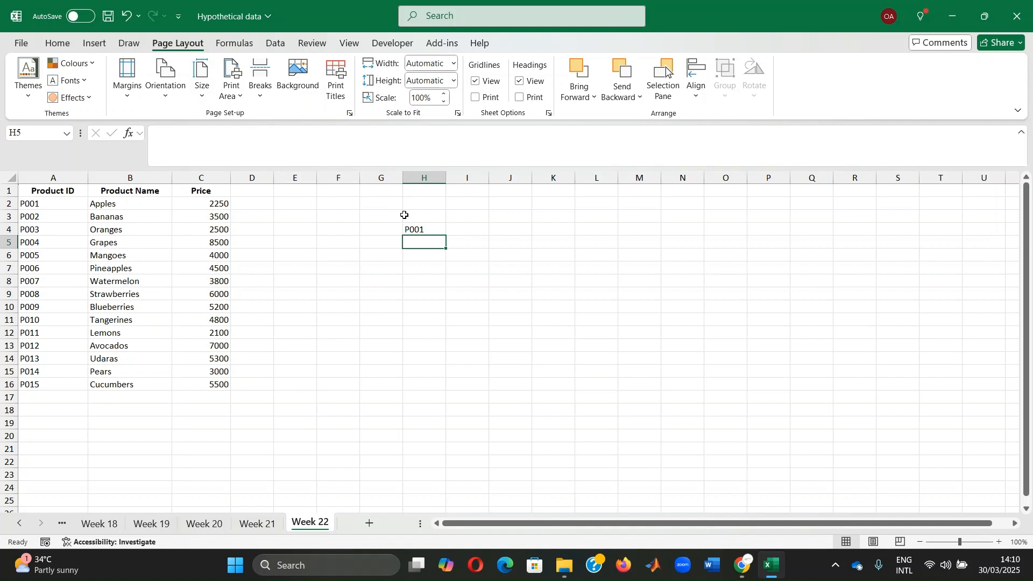
# Start an INDEX formula in cell H6 with the Price range C2:C16 as its array.
pyautogui.click(418, 253)
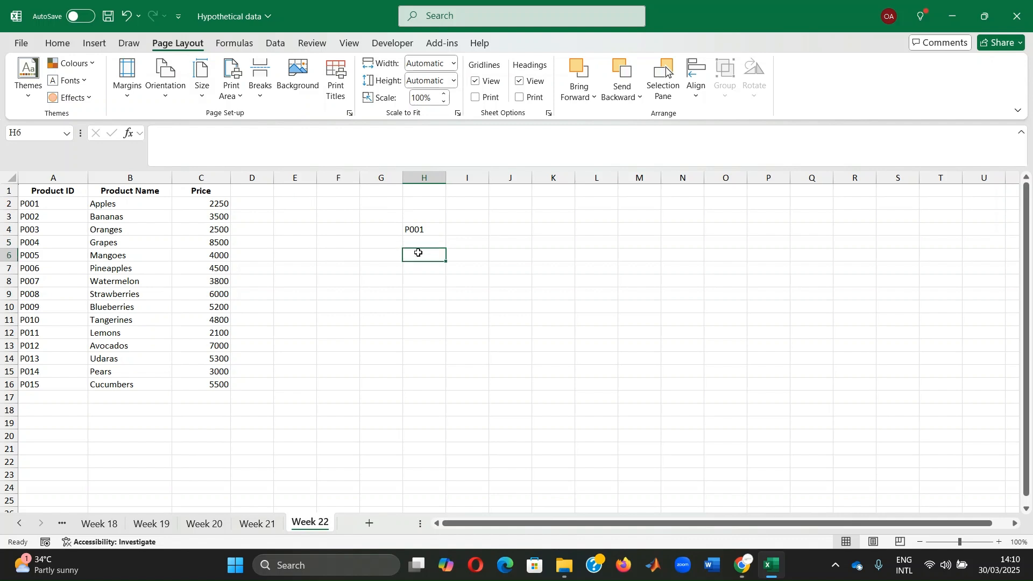
pyautogui.write('=')
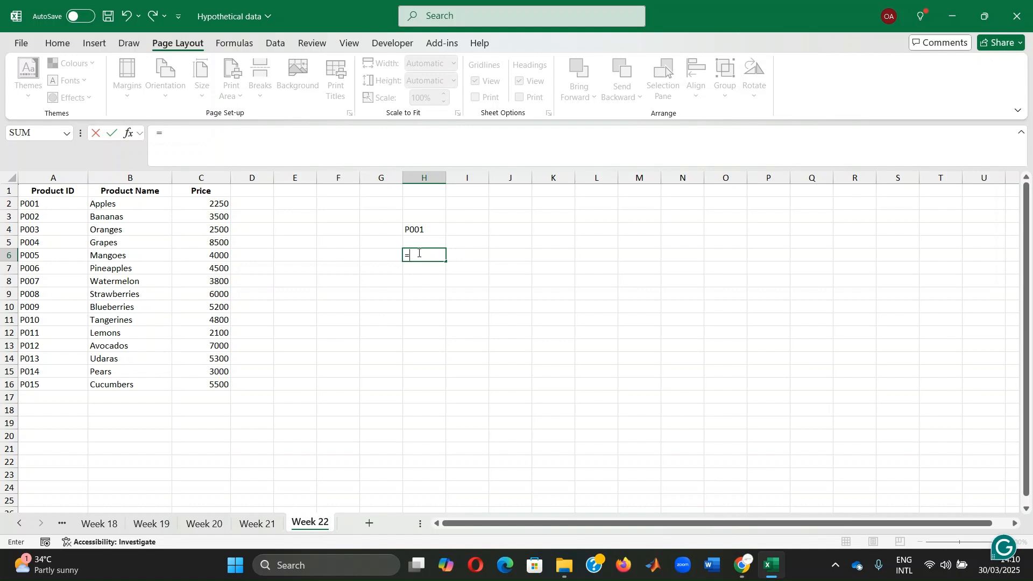
pyautogui.write('in')
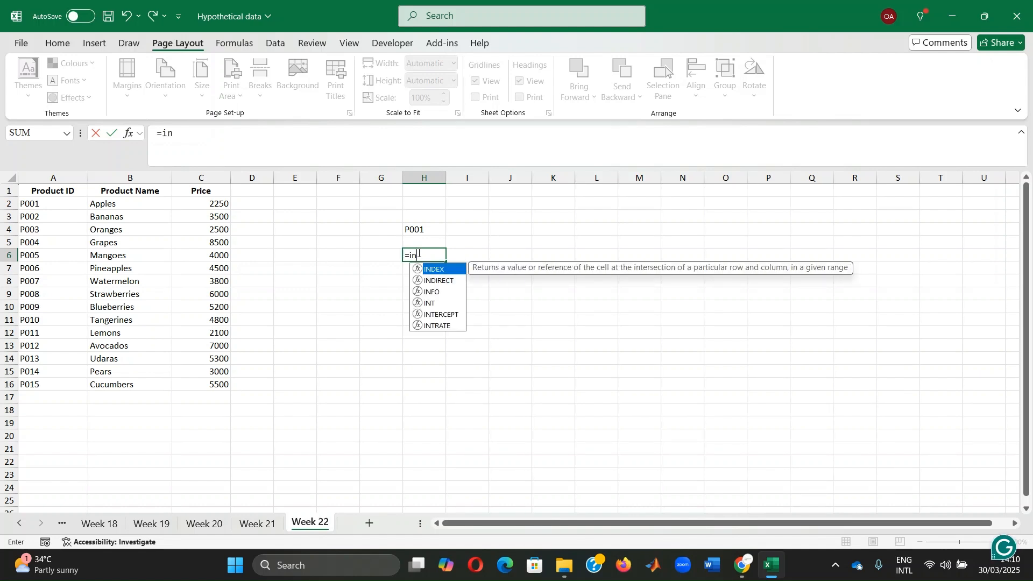
pyautogui.write('dex(')
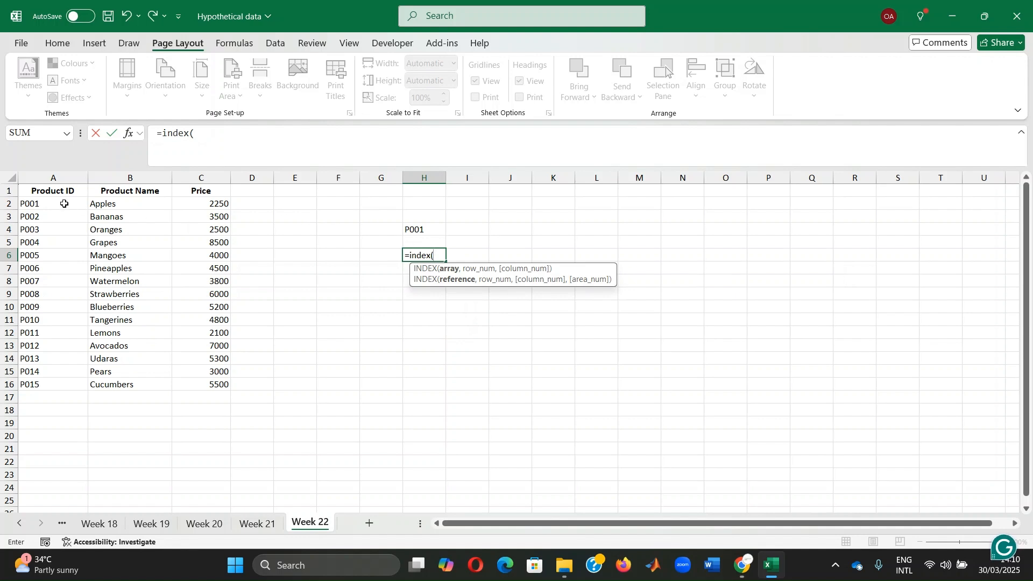
pyautogui.moveTo(199, 205); pyautogui.dragTo(209, 384)
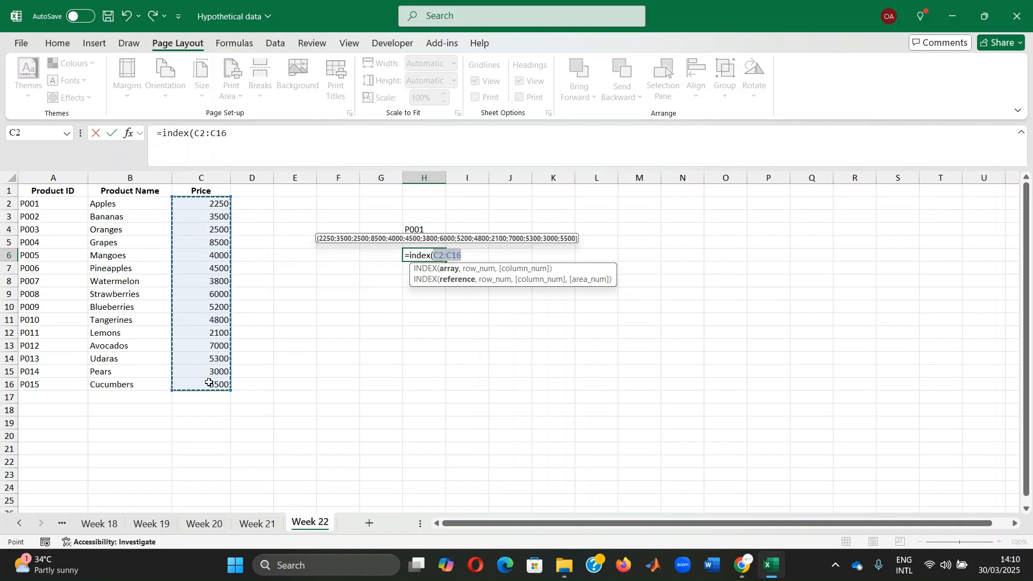
# Add match"P003", A2:A16, 0)) to the H6 formula and try to enter it.
pyautogui.write(', match')
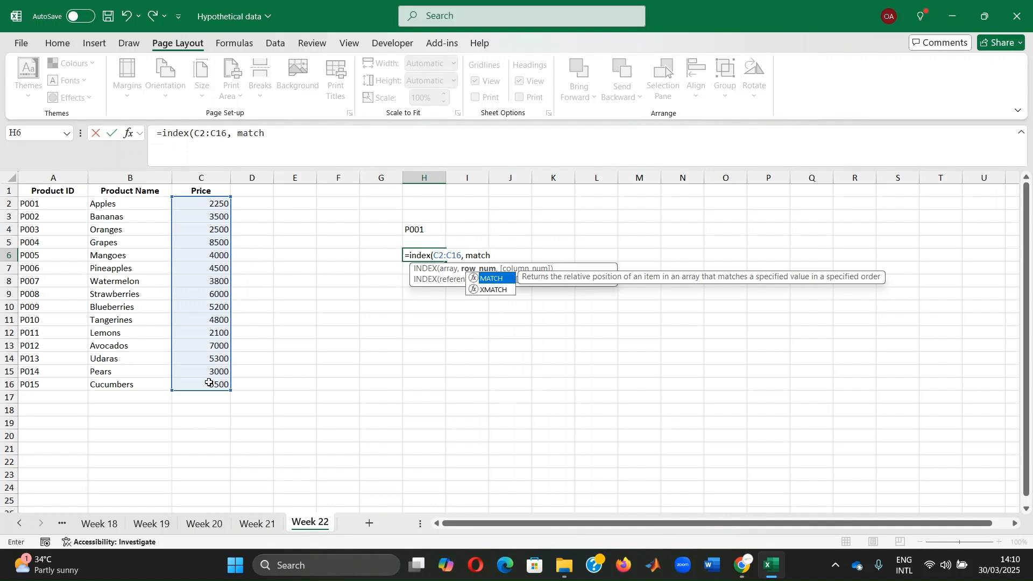
pyautogui.write('(')
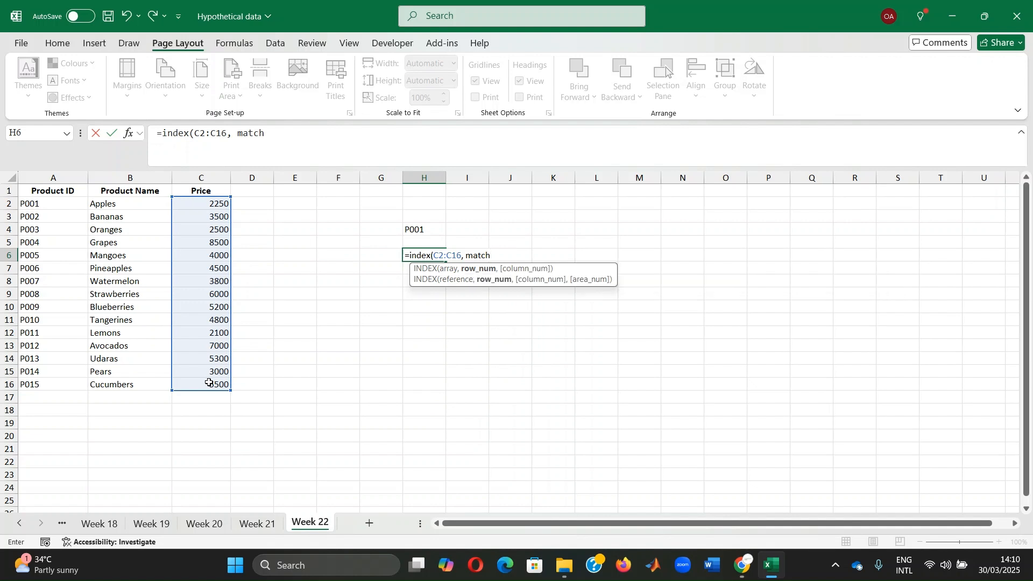
pyautogui.click(270, 130)
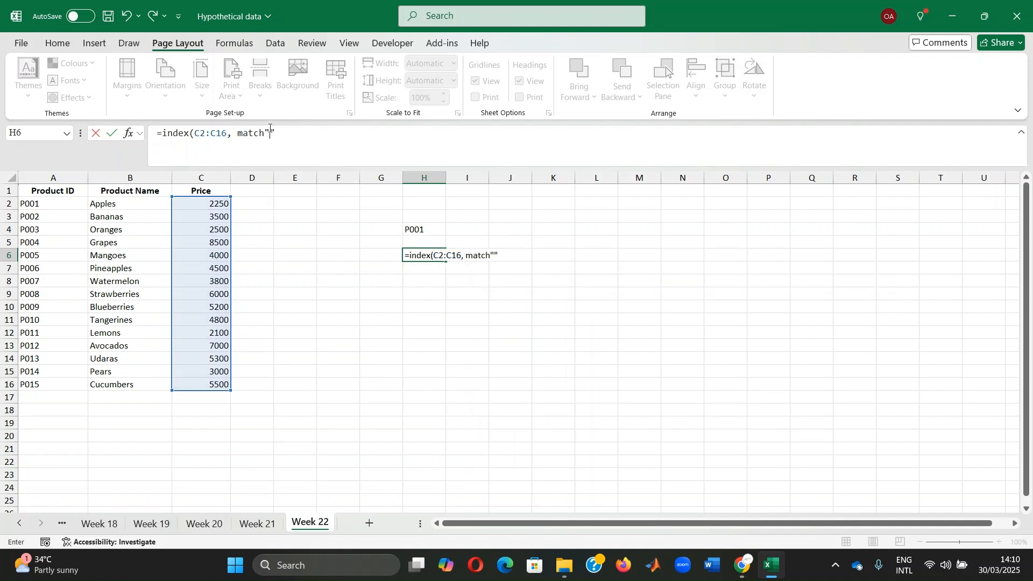
pyautogui.write('P003')
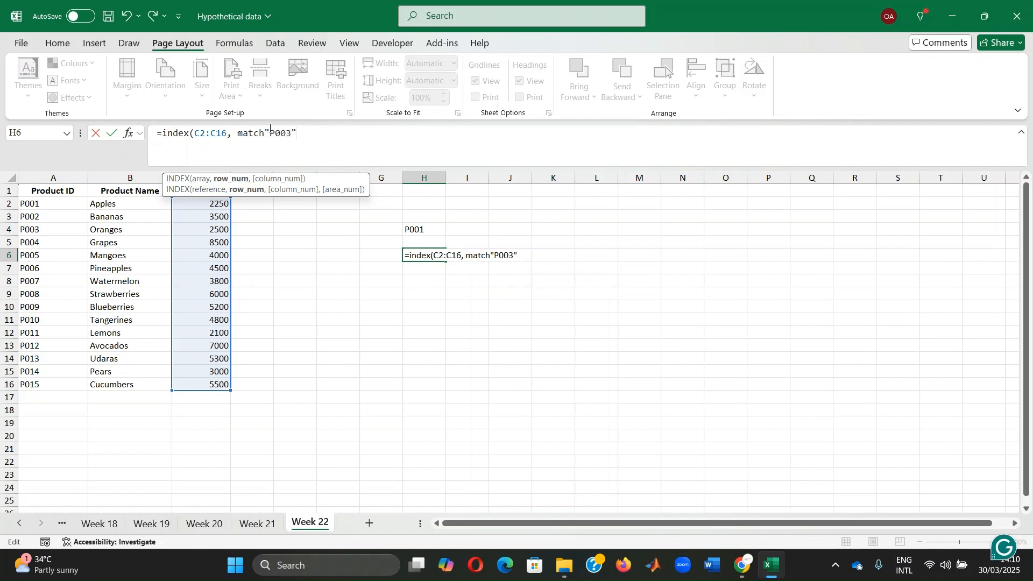
pyautogui.press('Right')
pyautogui.write(',')
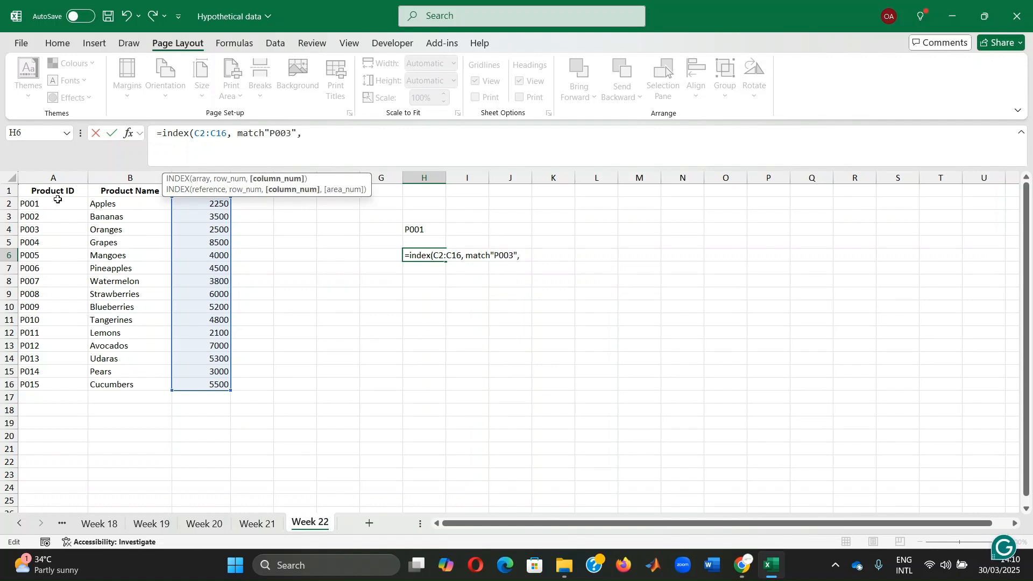
pyautogui.moveTo(54, 204); pyautogui.dragTo(48, 389)
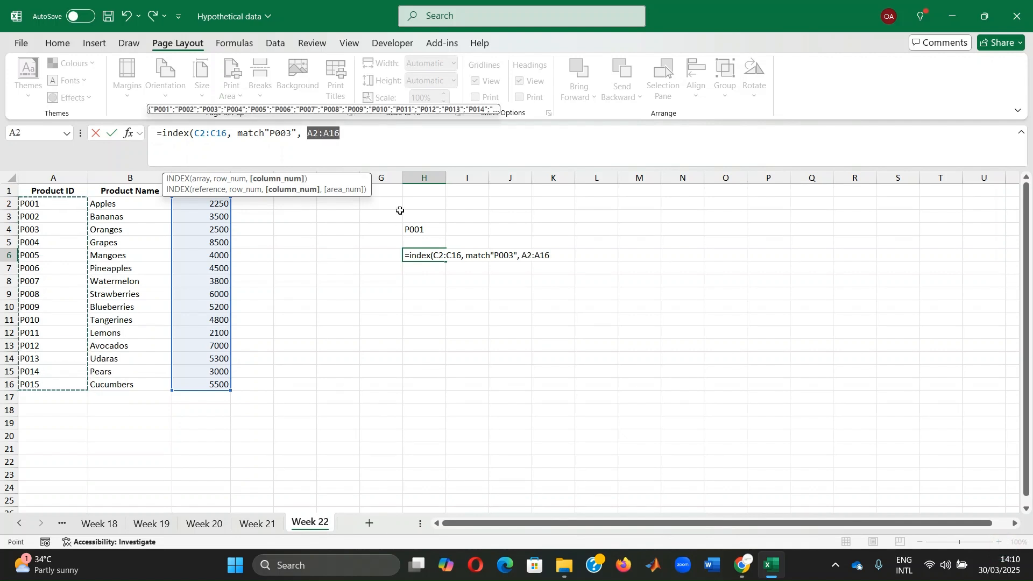
pyautogui.write(', 0')
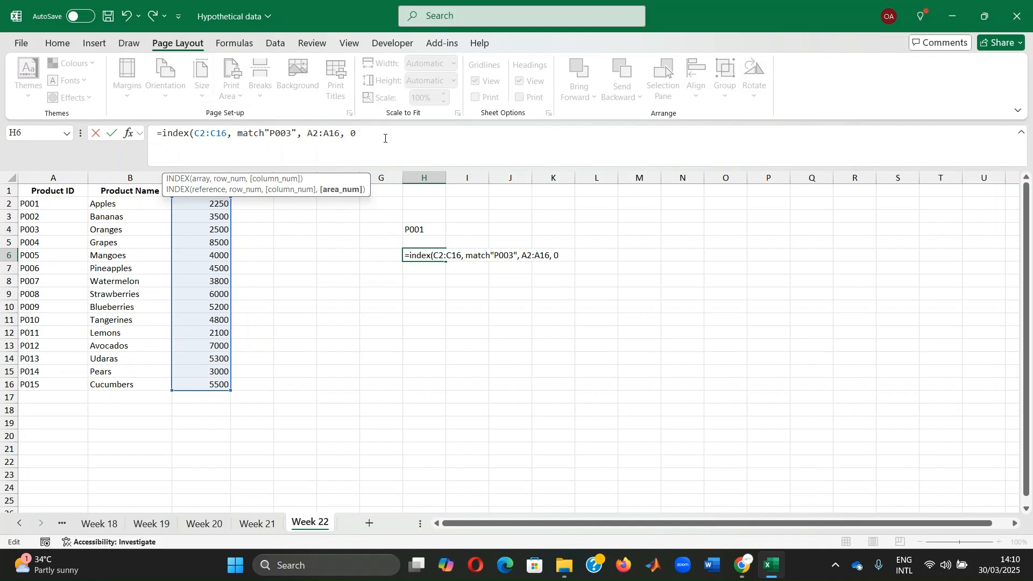
pyautogui.write('))')
pyautogui.press('Return')
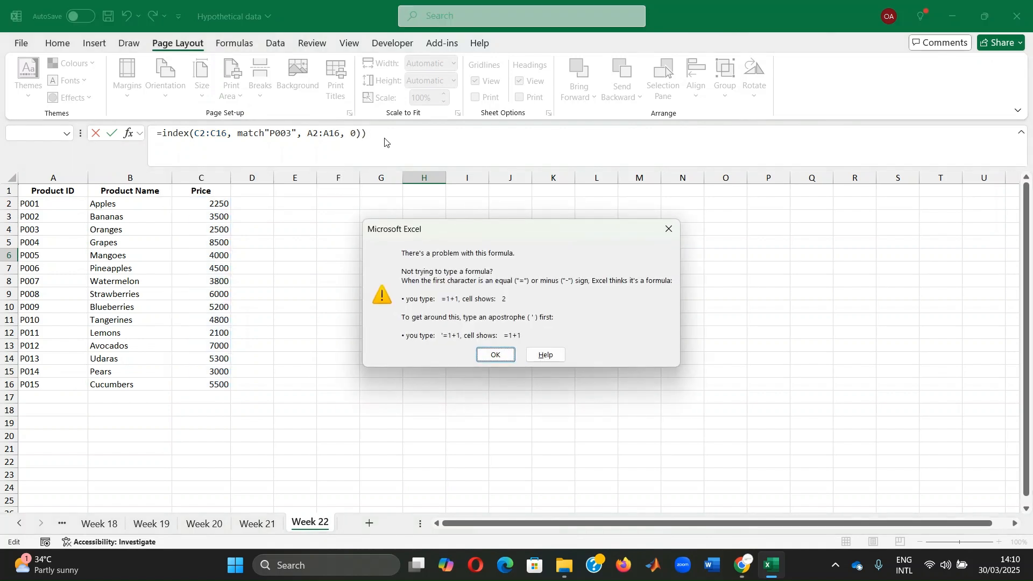
pyautogui.click(493, 355)
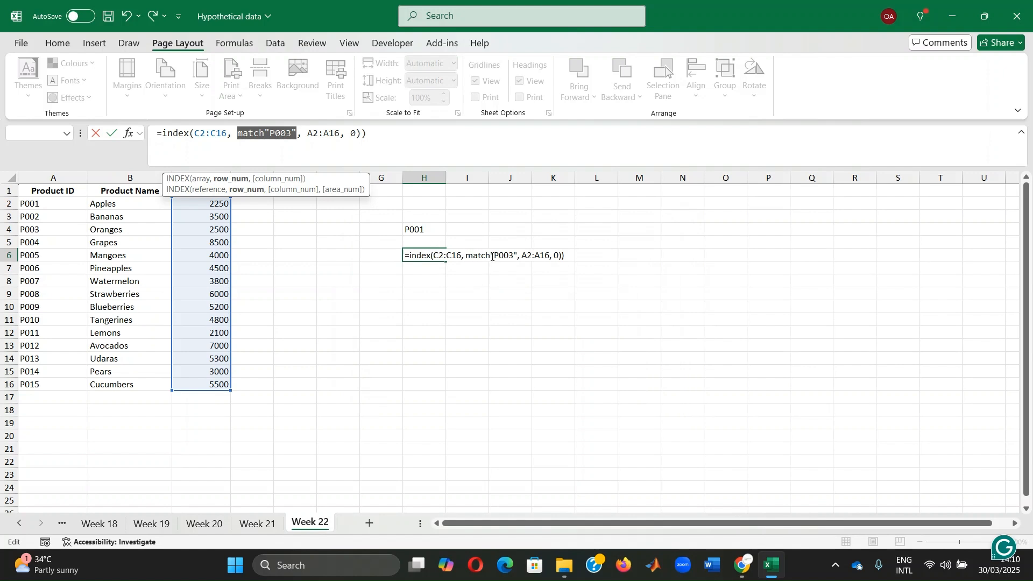
# Insert the missing opening parenthesis after match in the H6 formula and enter the corrected formula.
pyautogui.click(493, 256)
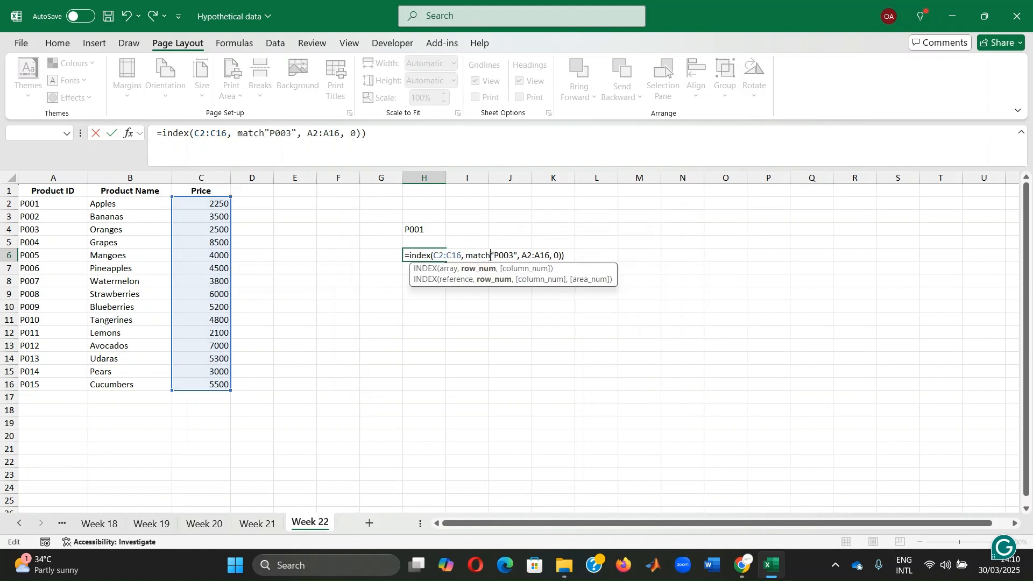
pyautogui.click(266, 132)
pyautogui.write('(')
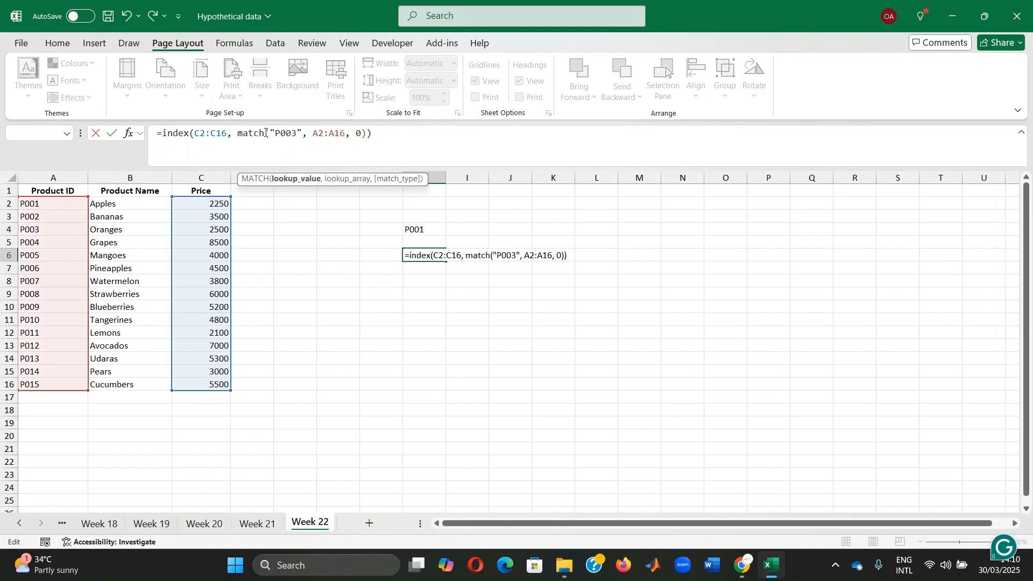
pyautogui.press('Return')
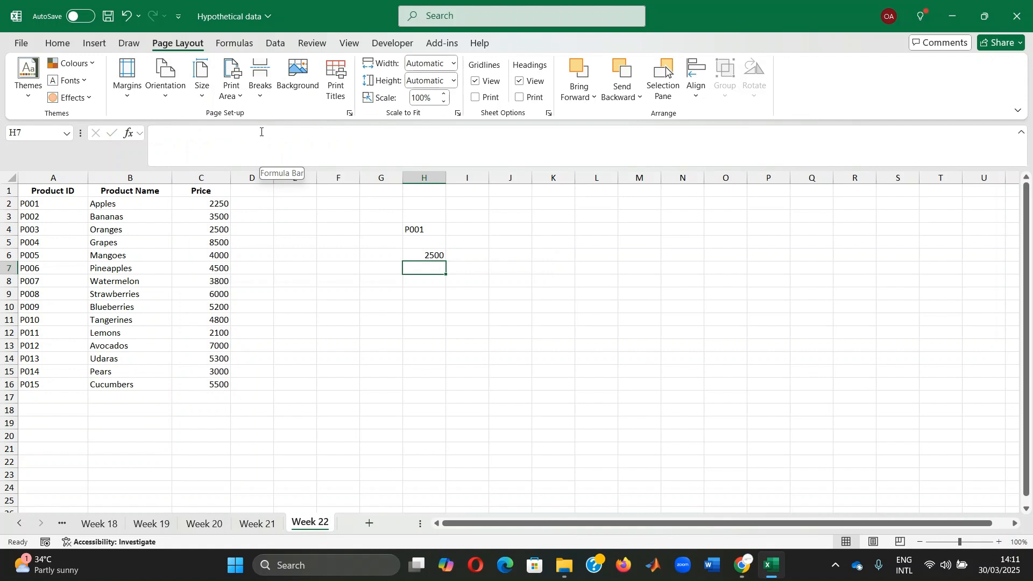
pyautogui.click(549, 190)
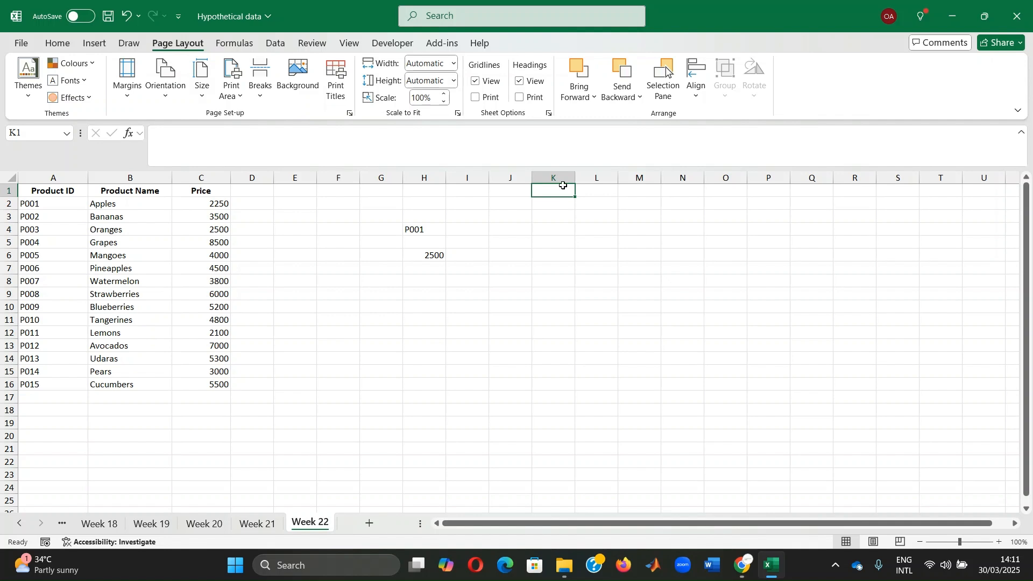
# Start an INDEX formula in cell H8 with the Price range C2:C16 as its array.
pyautogui.click(433, 279)
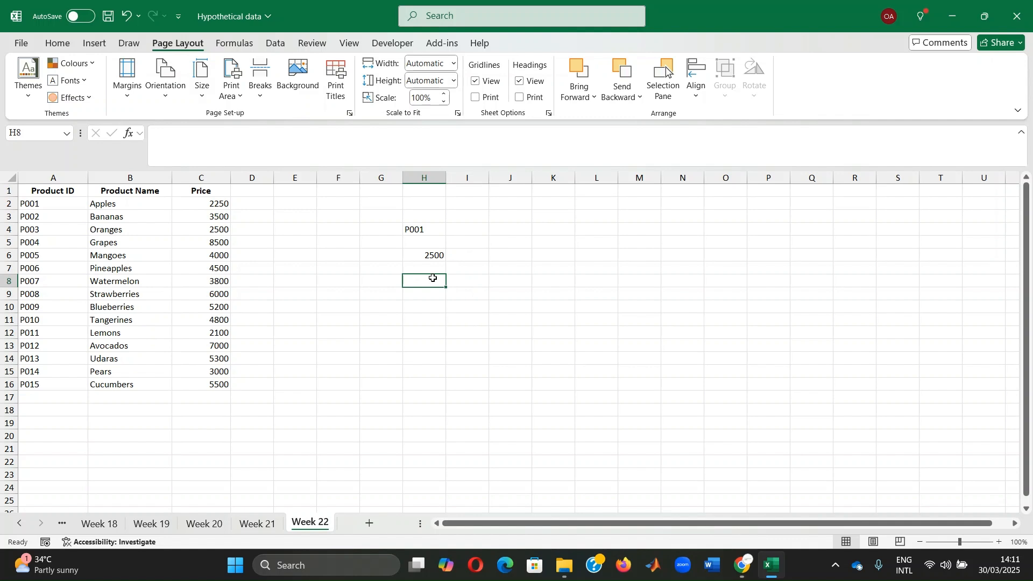
pyautogui.write('=')
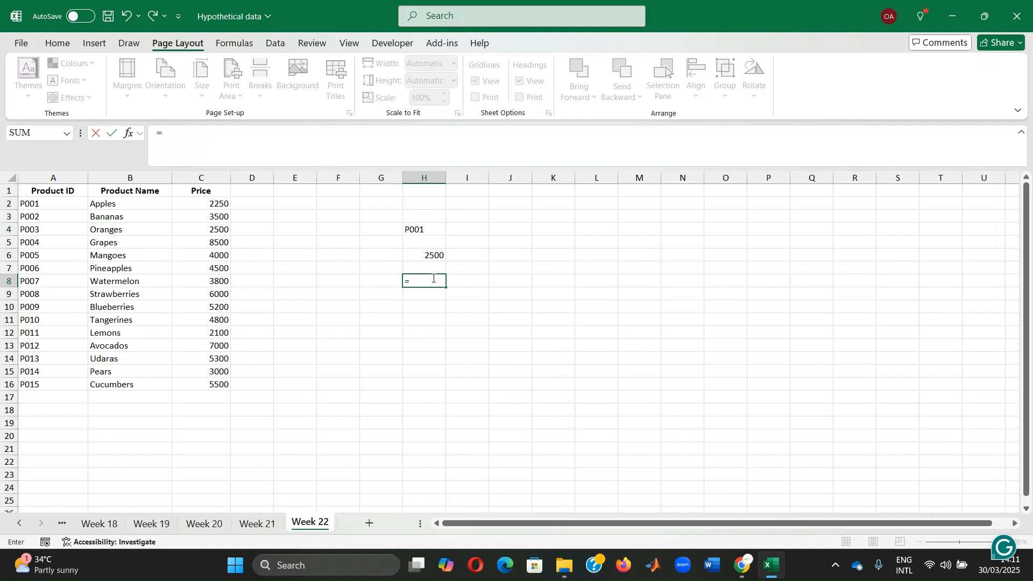
pyautogui.write('in')
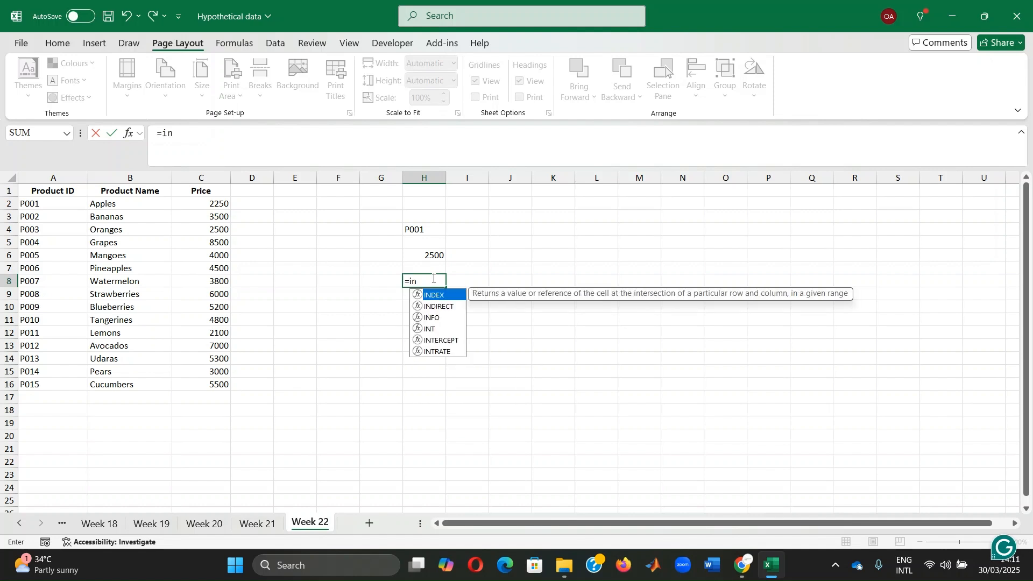
pyautogui.write('dex(')
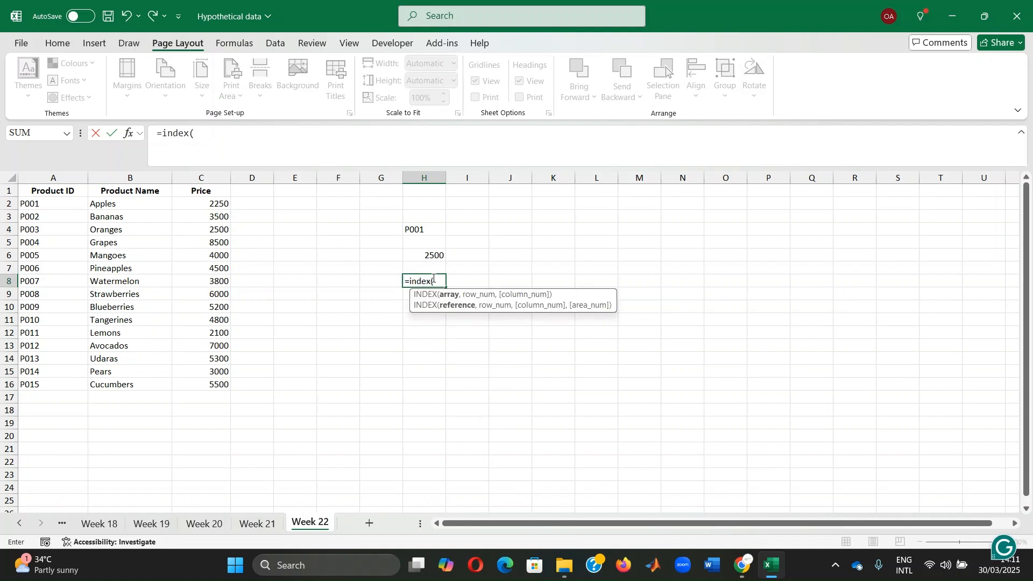
pyautogui.moveTo(201, 204); pyautogui.dragTo(202, 386)
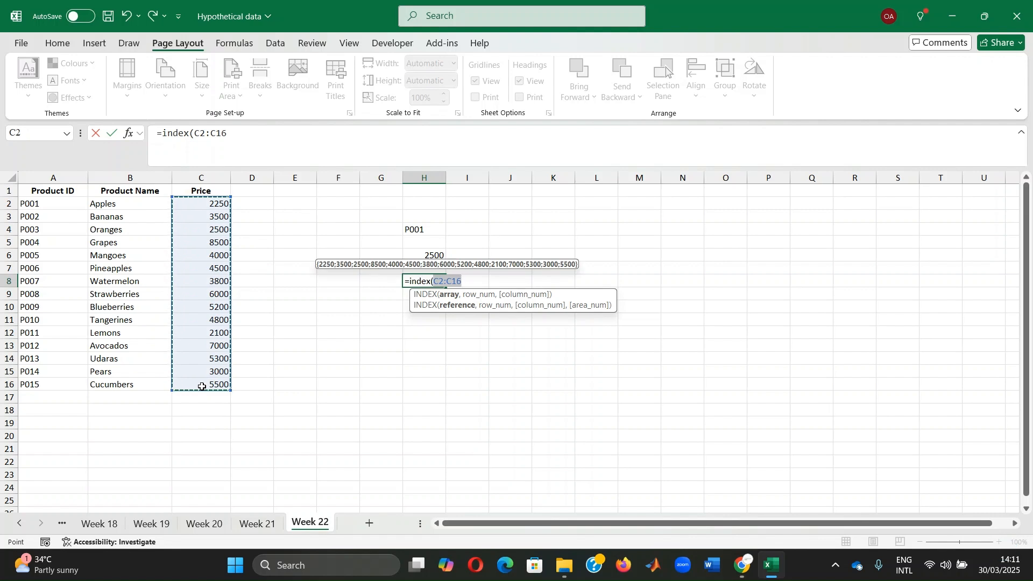
# Complete the H8 formula with match(K1,A2:A16,0) as the row number and enter it.
pyautogui.write(', match(')
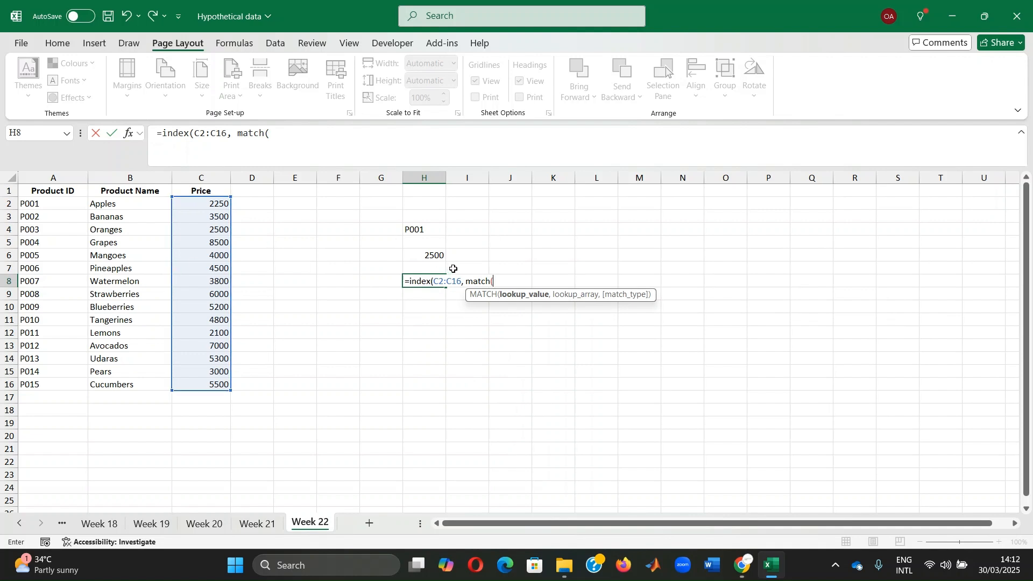
pyautogui.write('(')
pyautogui.press('BackSpace')
pyautogui.click(564, 190)
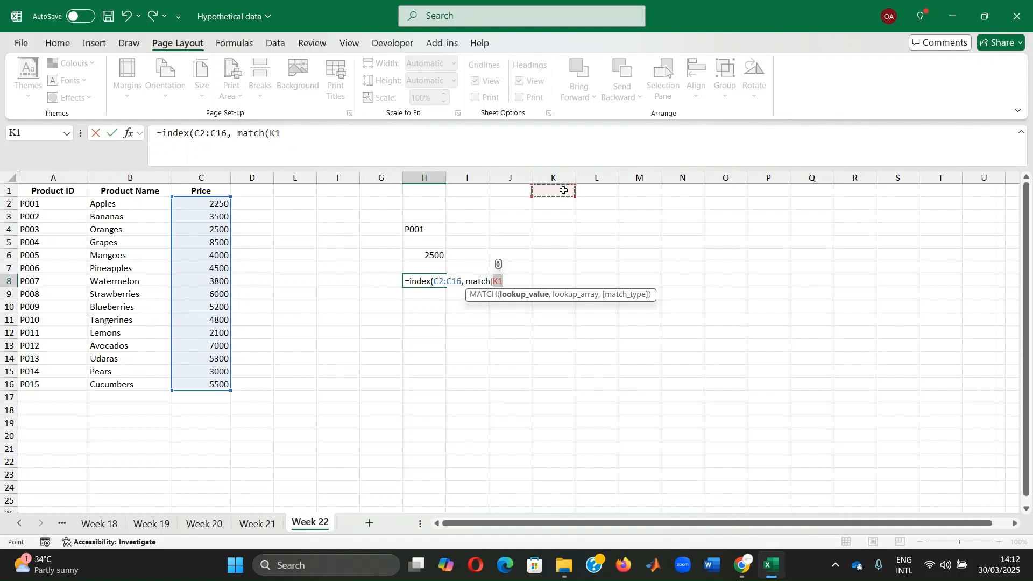
pyautogui.write(',')
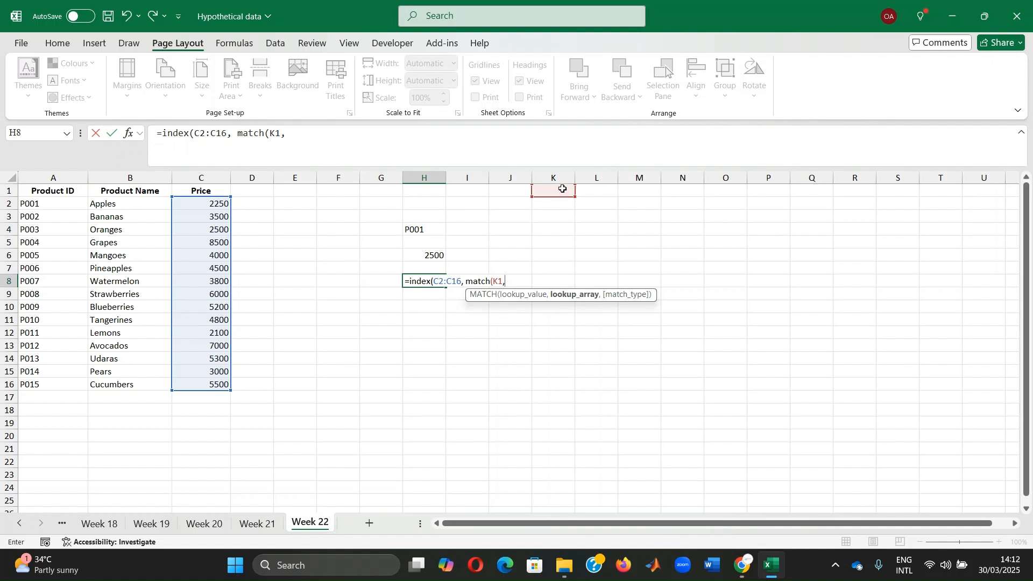
pyautogui.click(59, 205)
pyautogui.moveTo(59, 212); pyautogui.dragTo(53, 384)
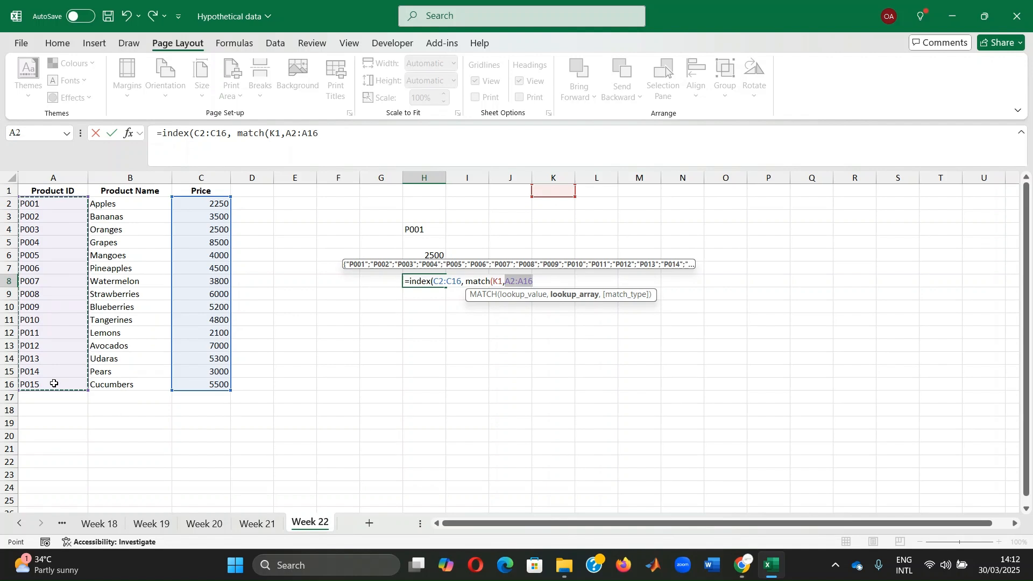
pyautogui.write(',0)')
pyautogui.press('Return')
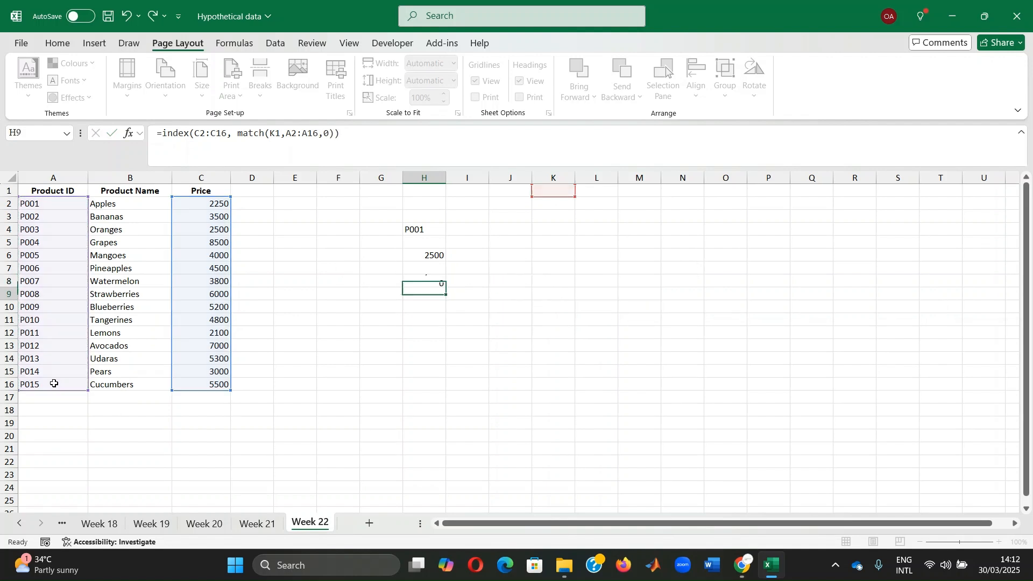
# Enter P009 as the lookup value in cell K1 and check its row and price in the product table.
pyautogui.click(557, 188)
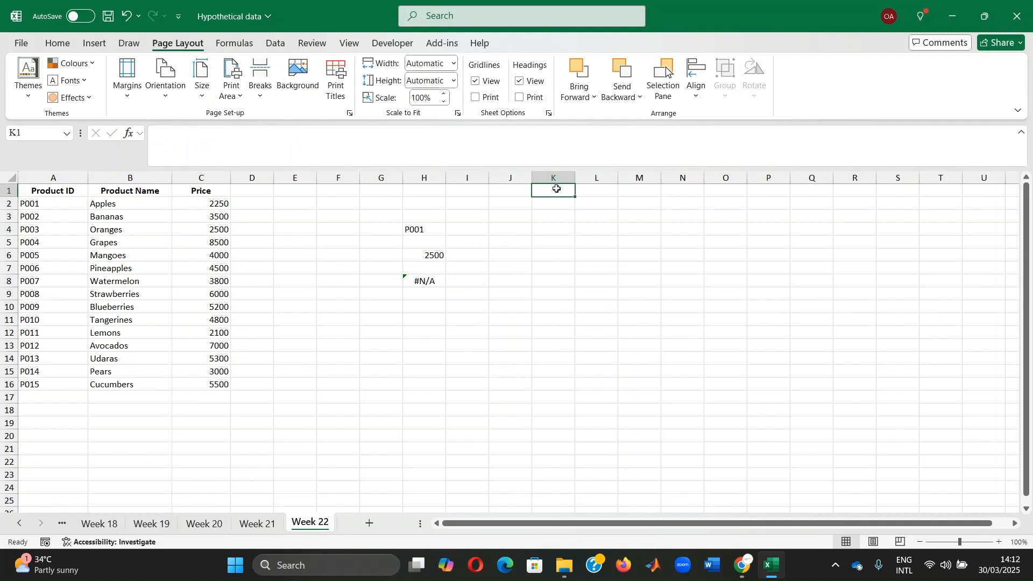
pyautogui.write('P009')
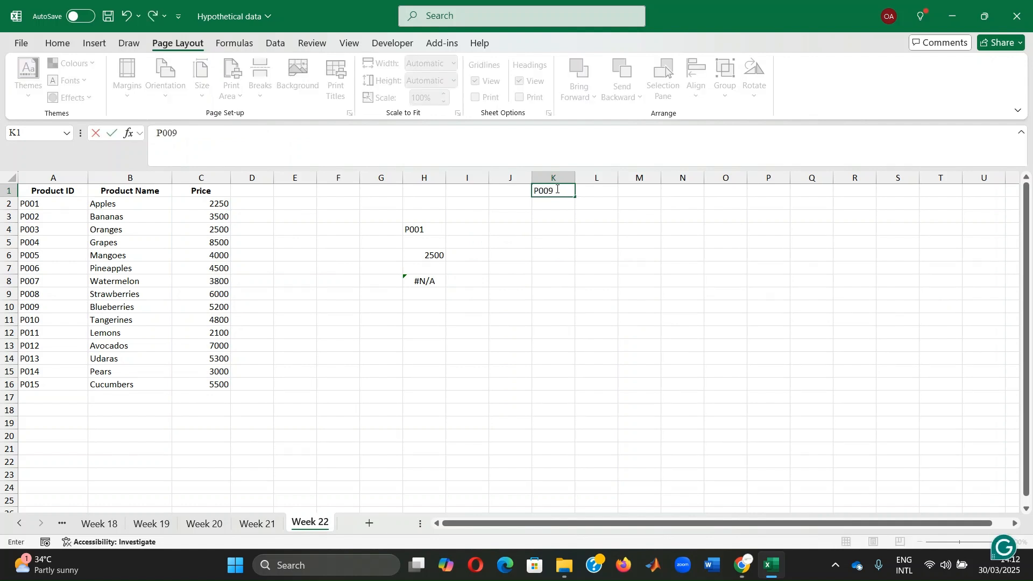
pyautogui.press('Return')
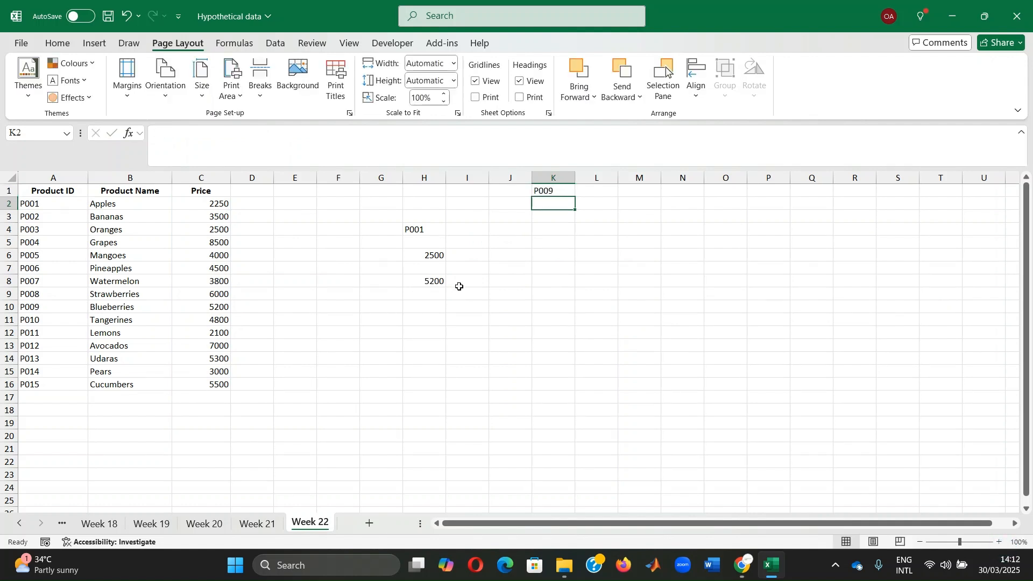
pyautogui.click(3, 307)
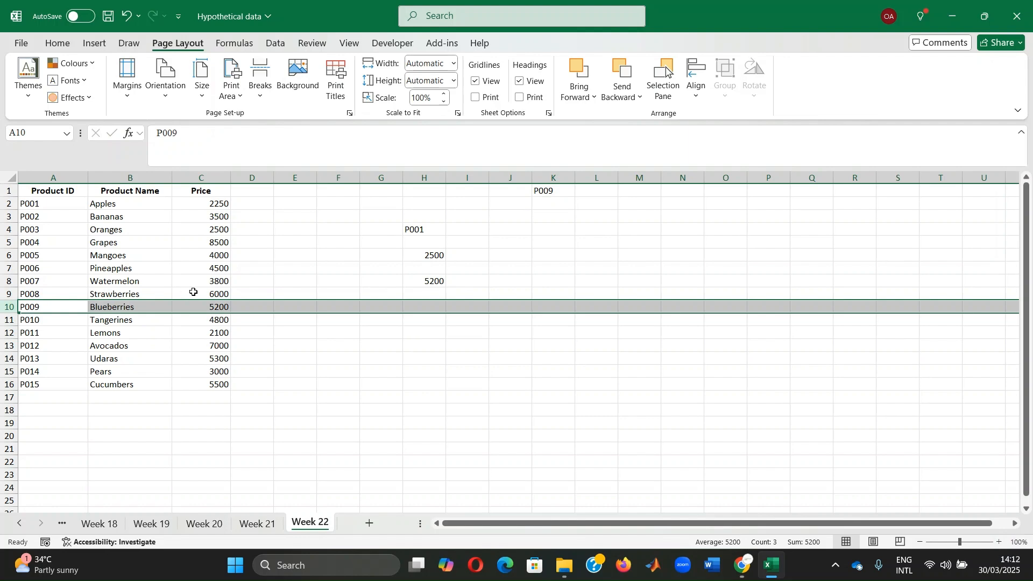
pyautogui.click(203, 308)
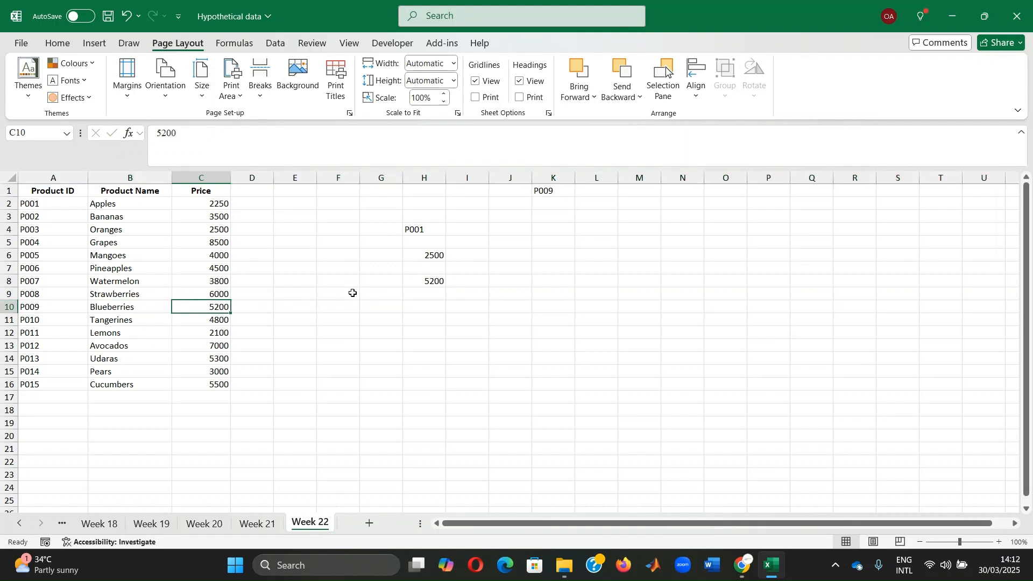
# Make the product ID in cell K1 bold.
pyautogui.click(552, 189)
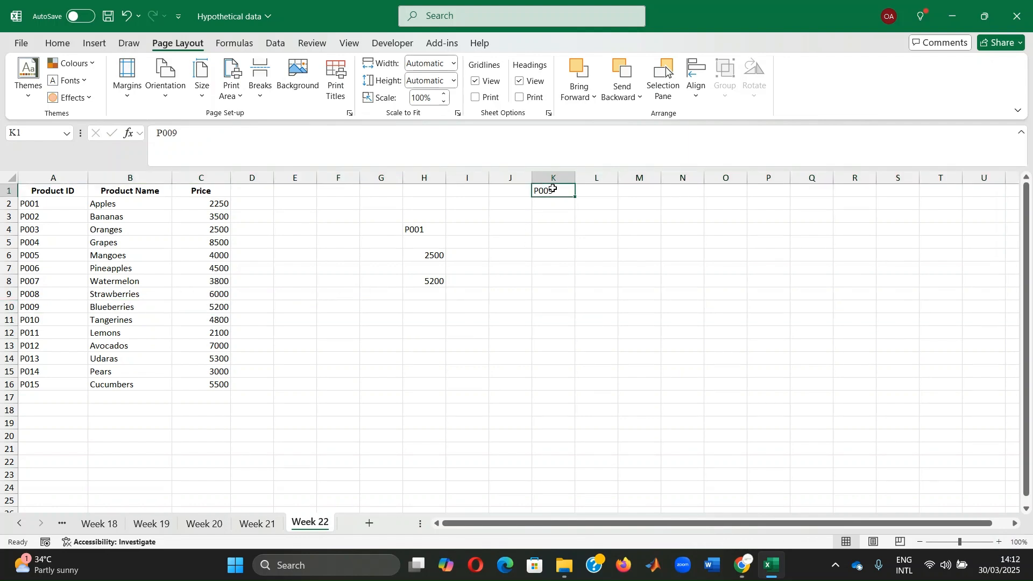
pyautogui.hotkey('ctrl', 'n')
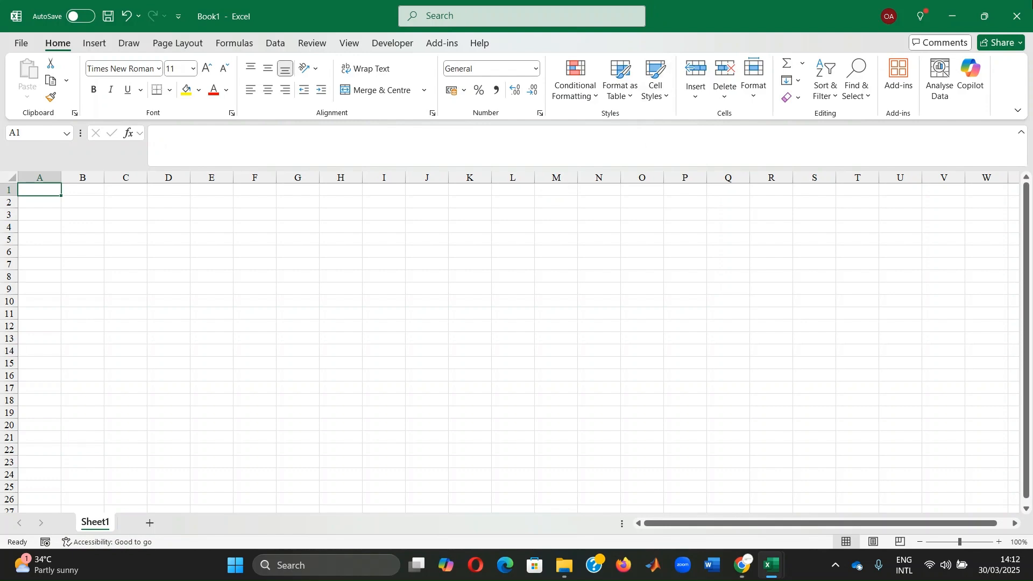
pyautogui.hotkey('ctrl', 'w')
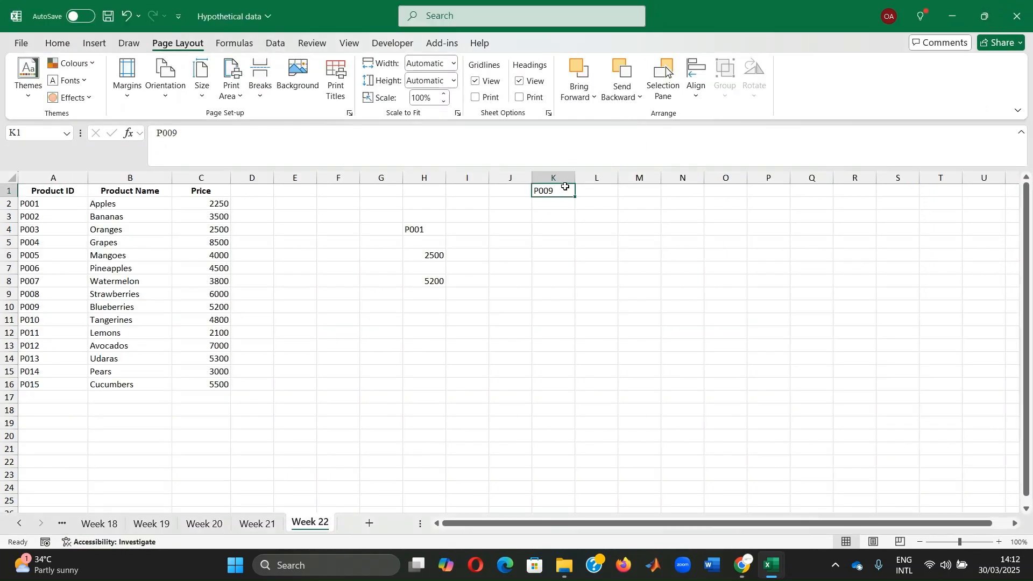
pyautogui.hotkey('ctrl', 'b')
pyautogui.press('Down')
pyautogui.press('Down')
pyautogui.press('Down')
pyautogui.press('Down')
pyautogui.press('Down')
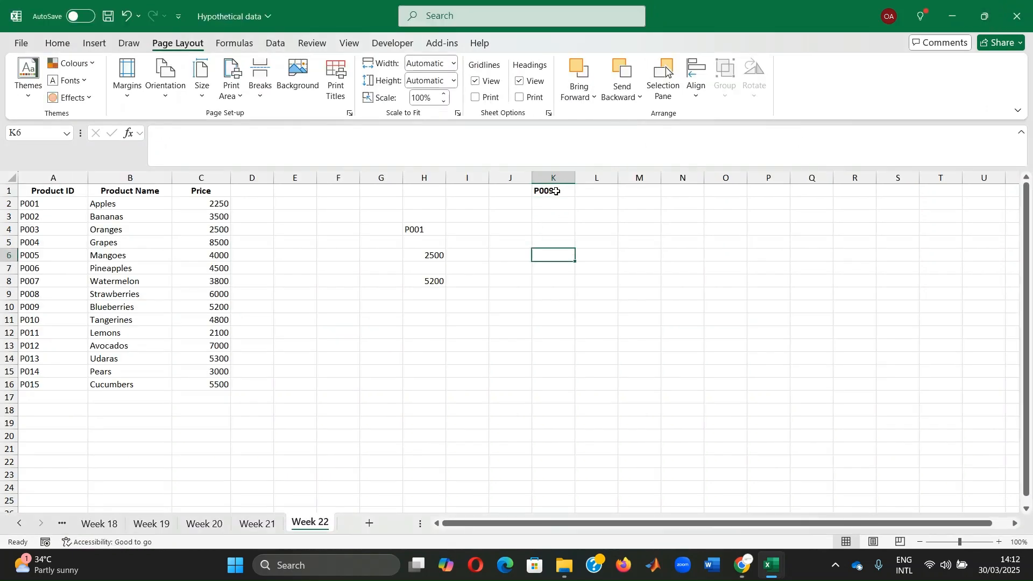
# Make the INDEX and MATCH price result in cell H8 bold.
pyautogui.click(426, 281)
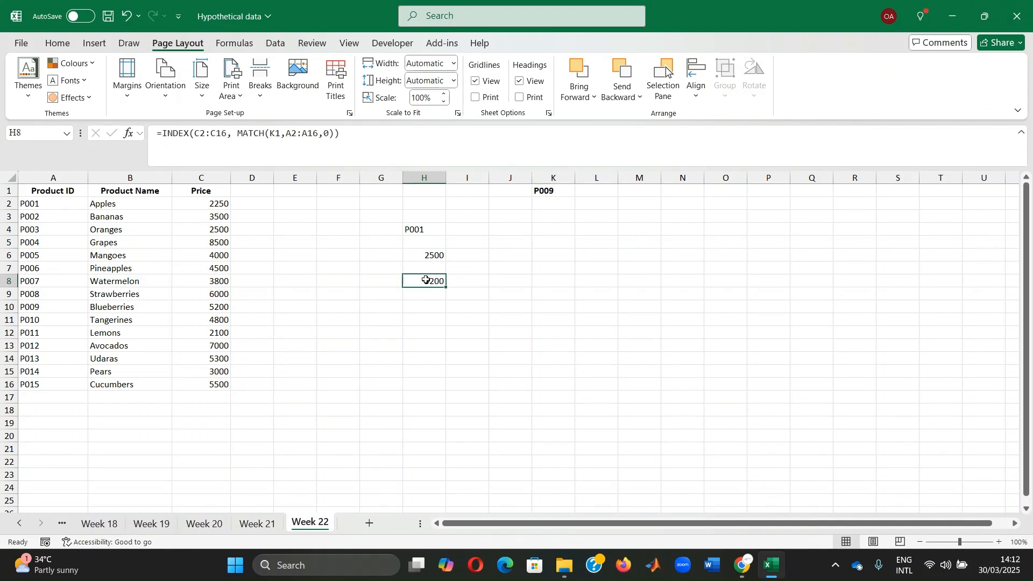
pyautogui.hotkey('ctrl', 'b')
pyautogui.click(419, 306)
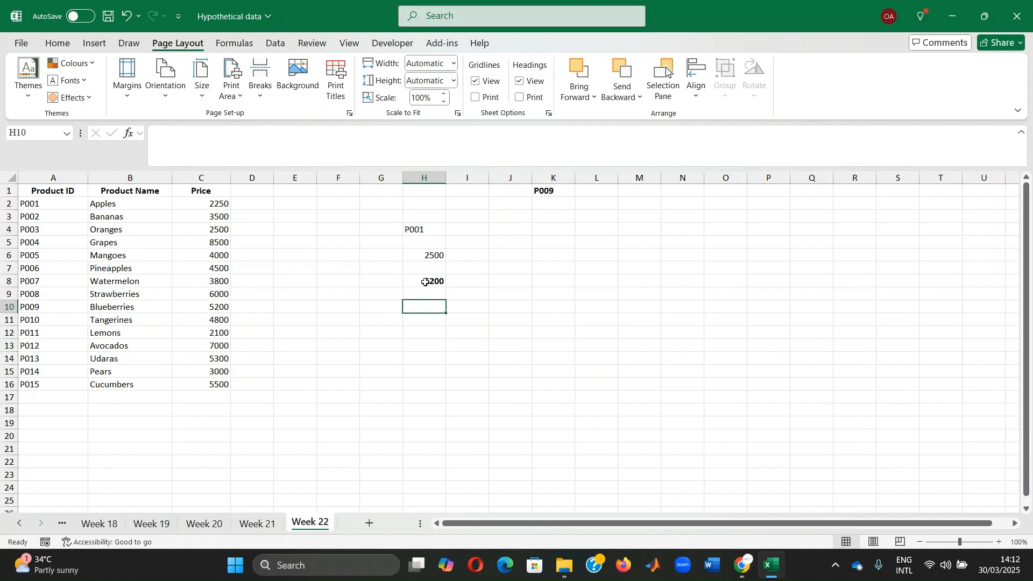
# Change the lookup product ID in cell K1 to P005.
pyautogui.click(552, 190)
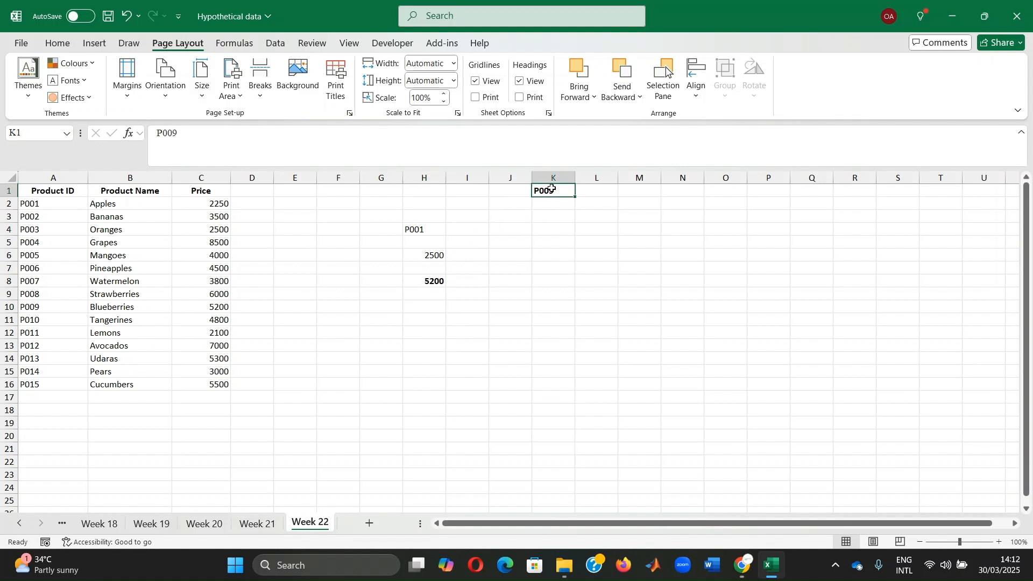
pyautogui.write('P005')
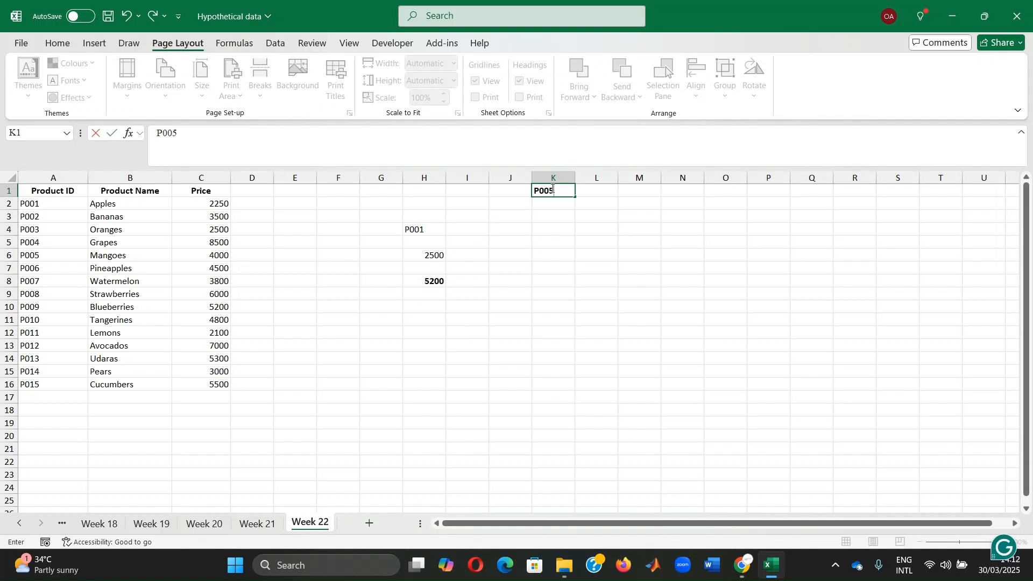
pyautogui.press('Return')
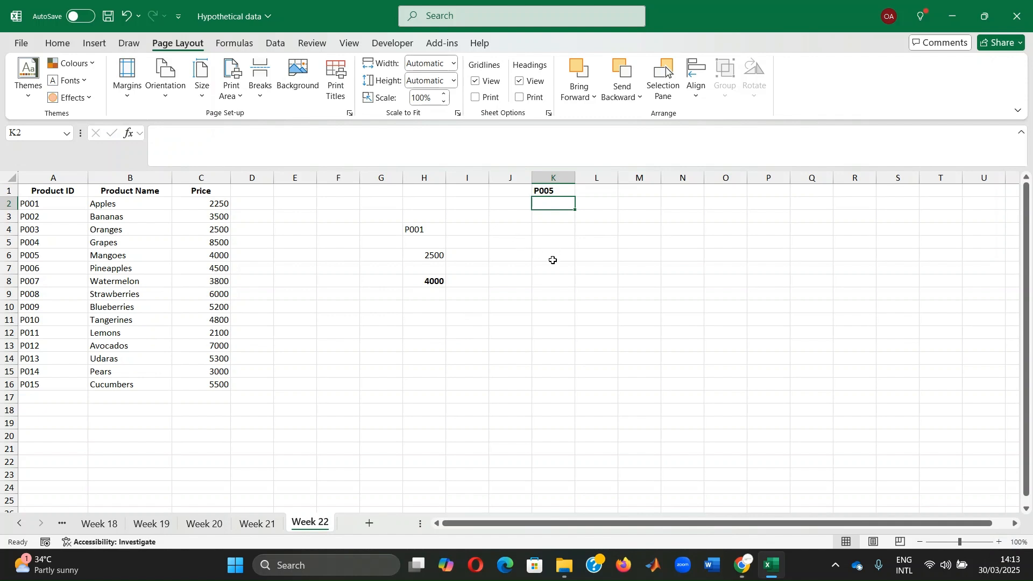
# Enter the text #N/A Error in cell K6.
pyautogui.click(553, 254)
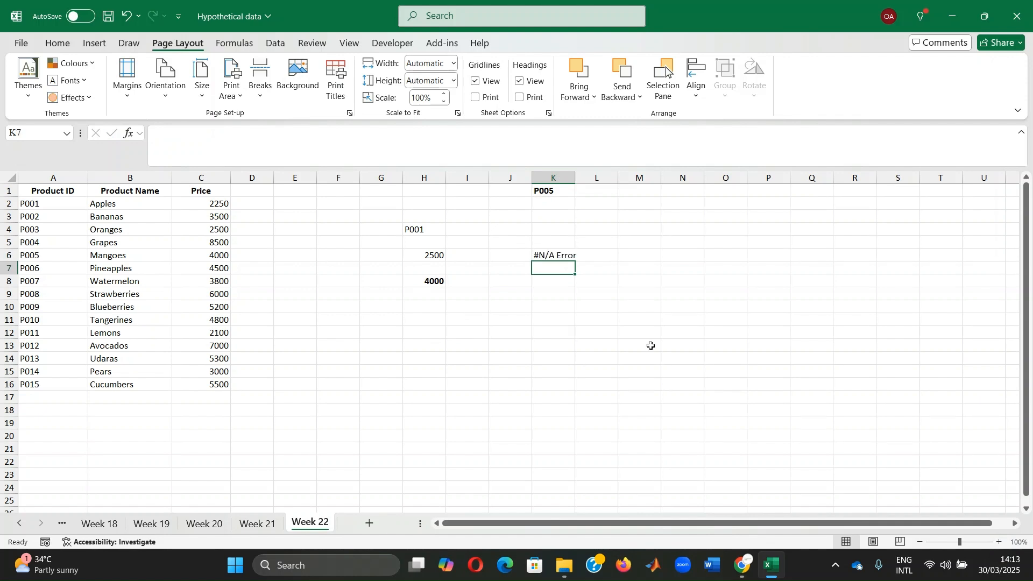